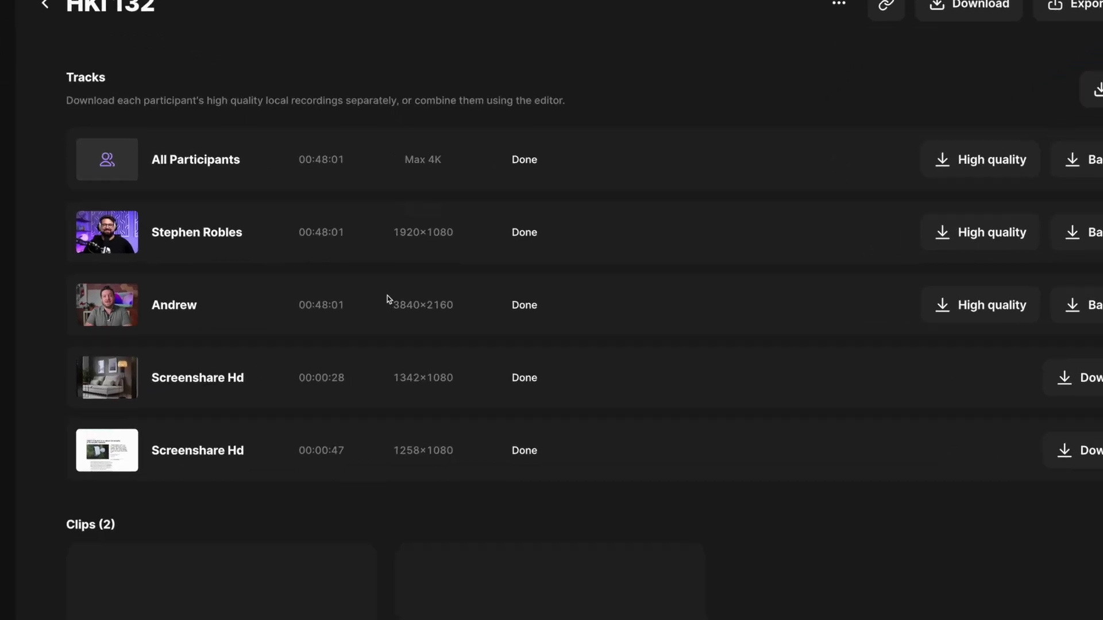
- Open the High quality download menu on the host's track
click(989, 232)
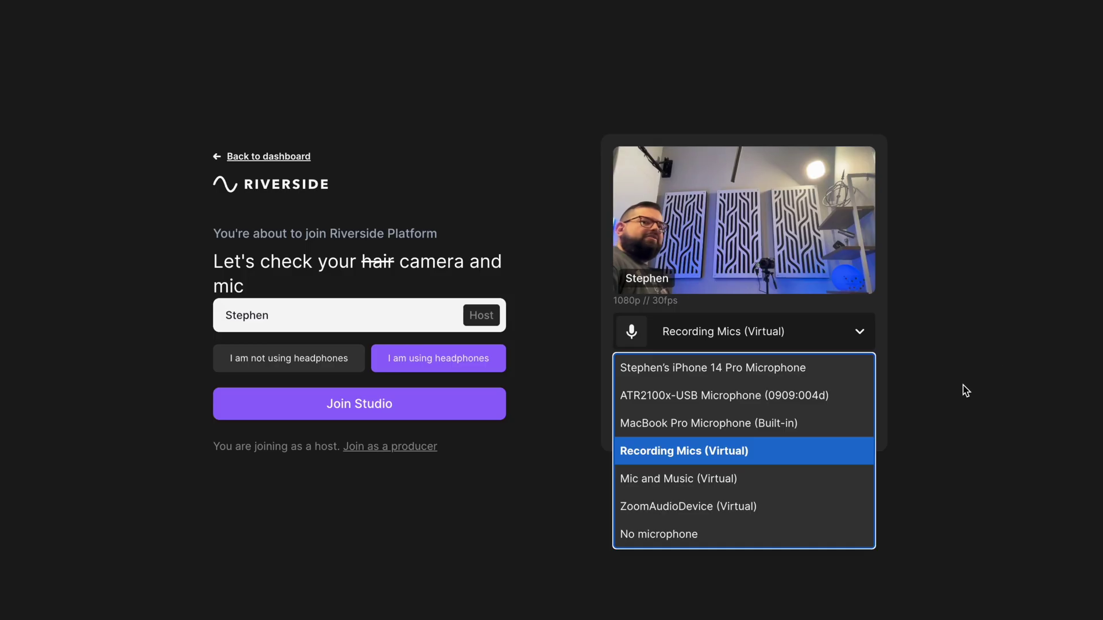
- Choose ATR2100x-USB Microphone as the lobby microphone and open the speaker output list
click(741, 397)
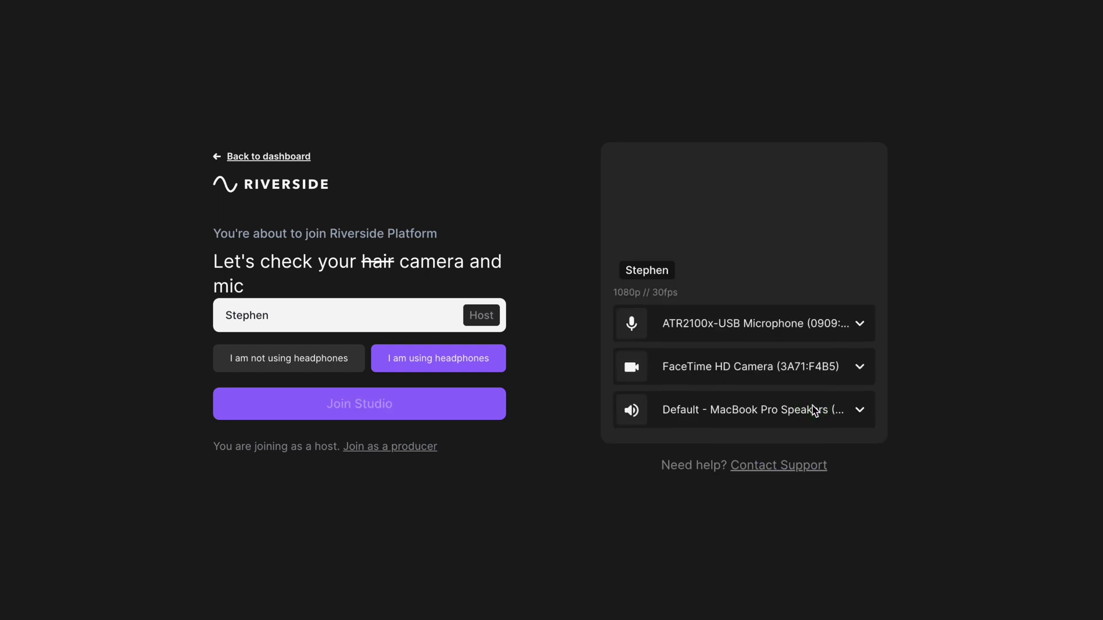
click(759, 420)
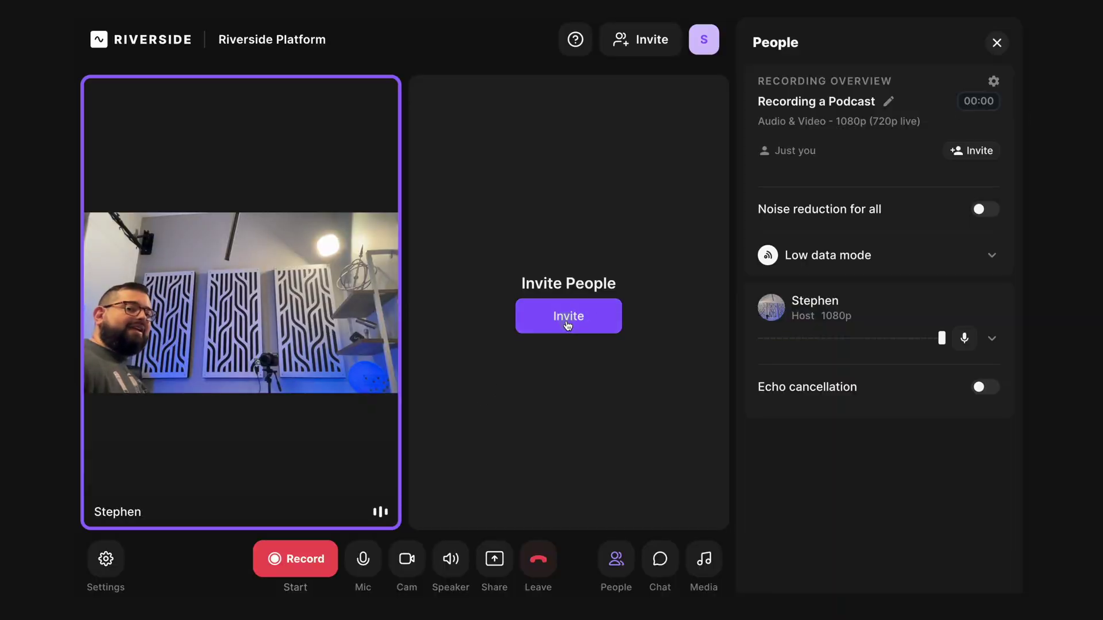
- Copy the studio's invite link with the role kept as Guest
click(567, 325)
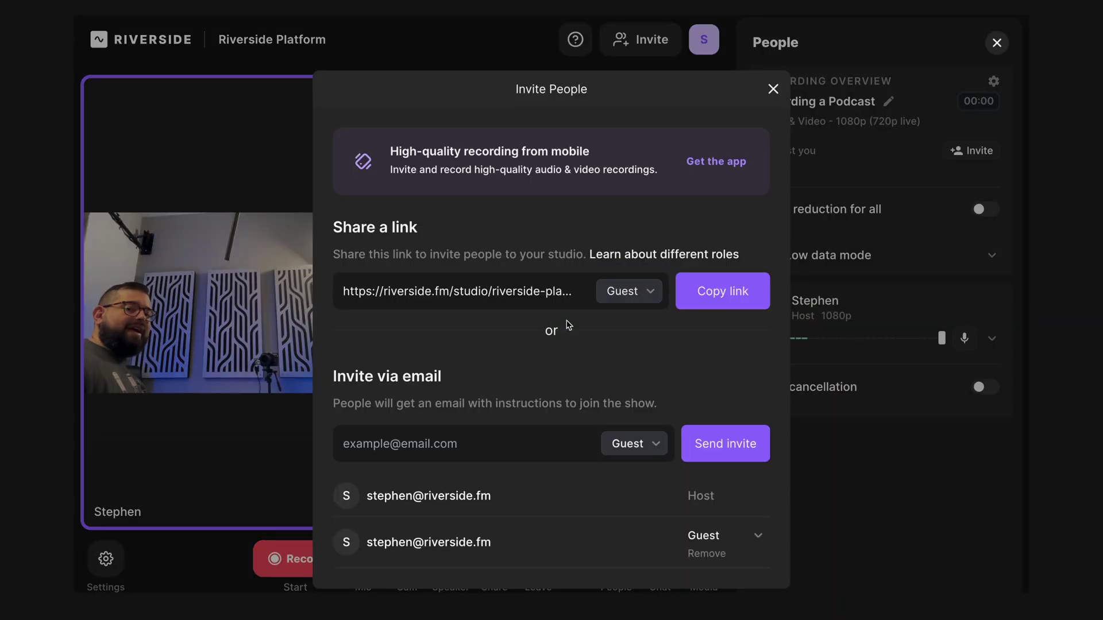
click(613, 292)
click(626, 325)
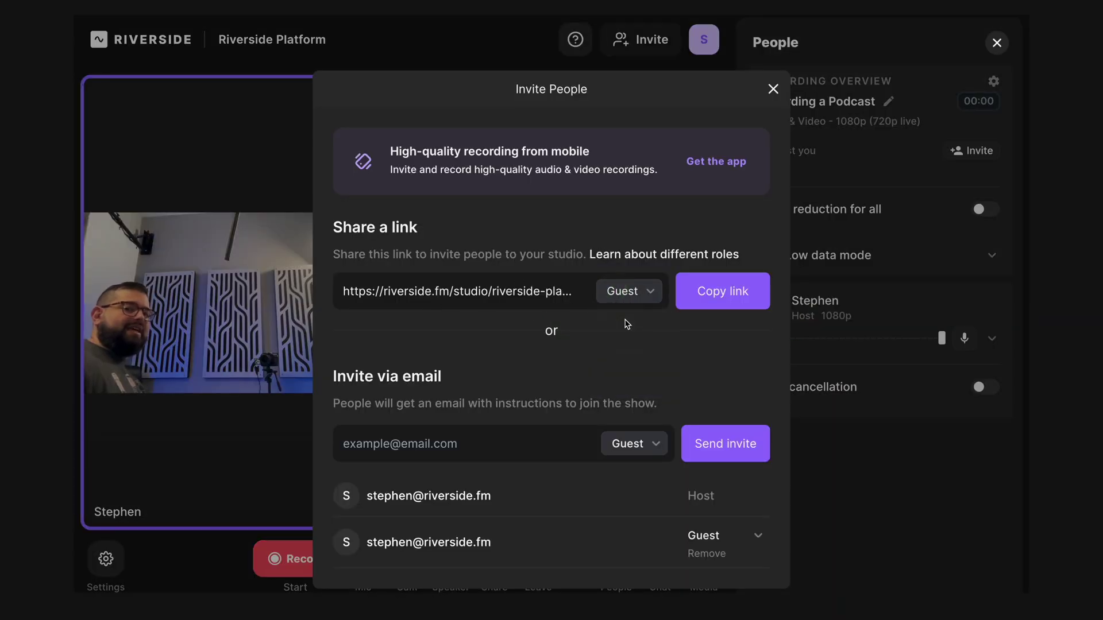
click(722, 293)
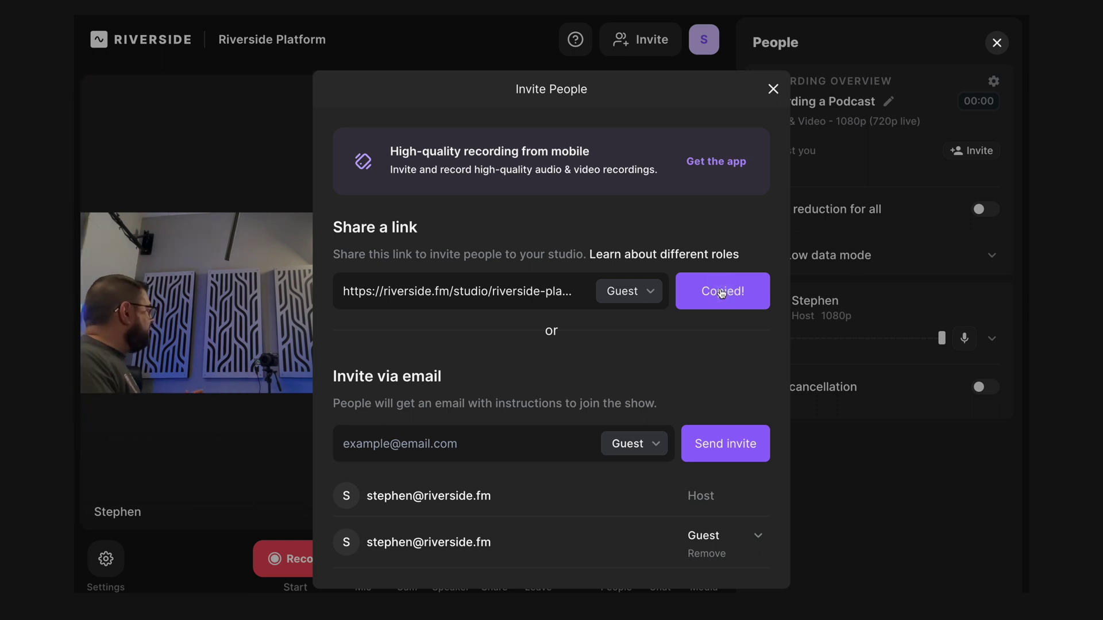
click(773, 89)
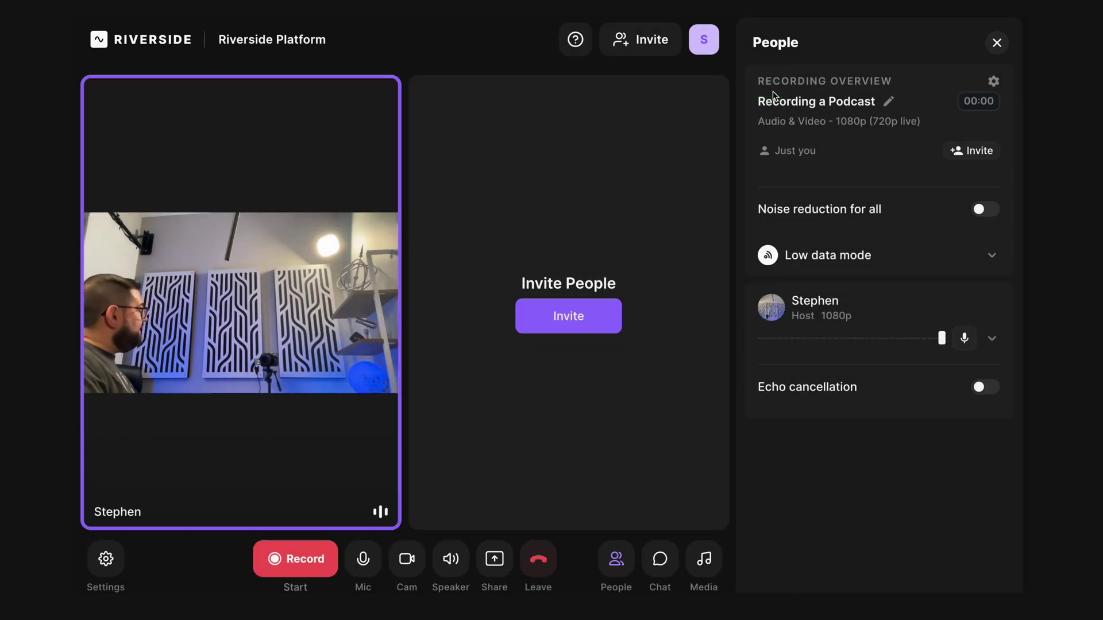
- Check the host's Input & Output devices, keeping FaceTime HD Camera as the camera
click(992, 338)
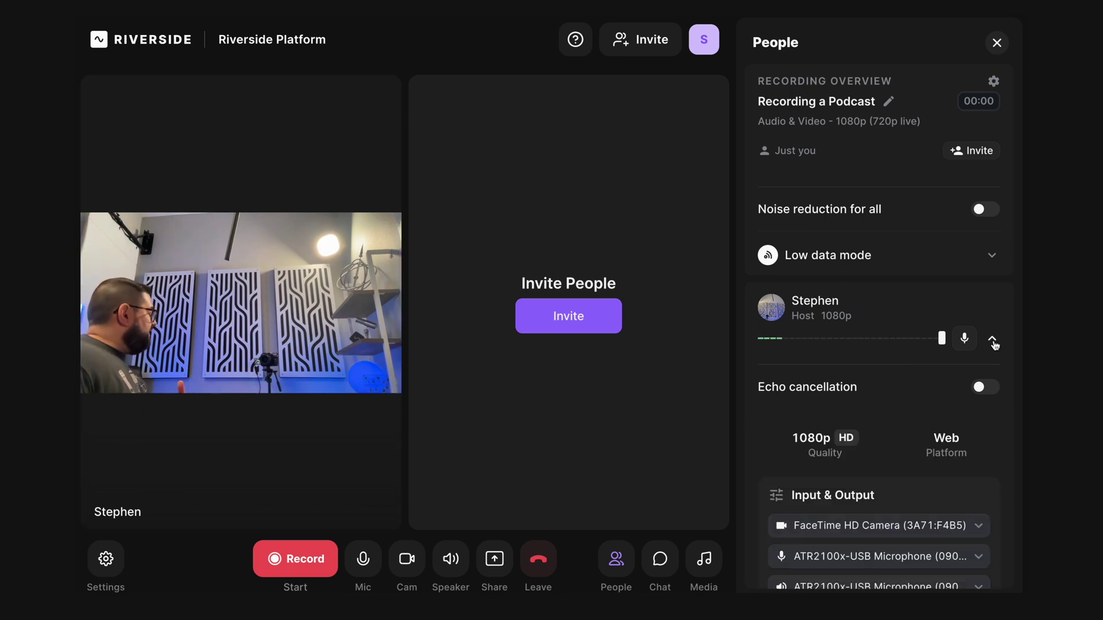
scroll(994, 344, down, 2)
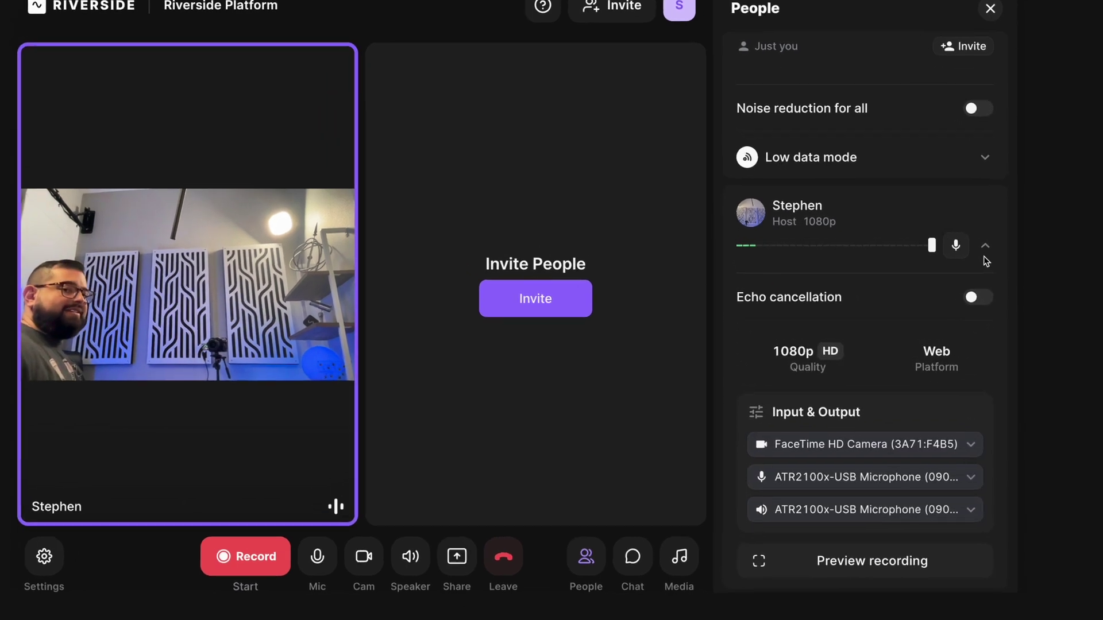
click(987, 242)
click(924, 185)
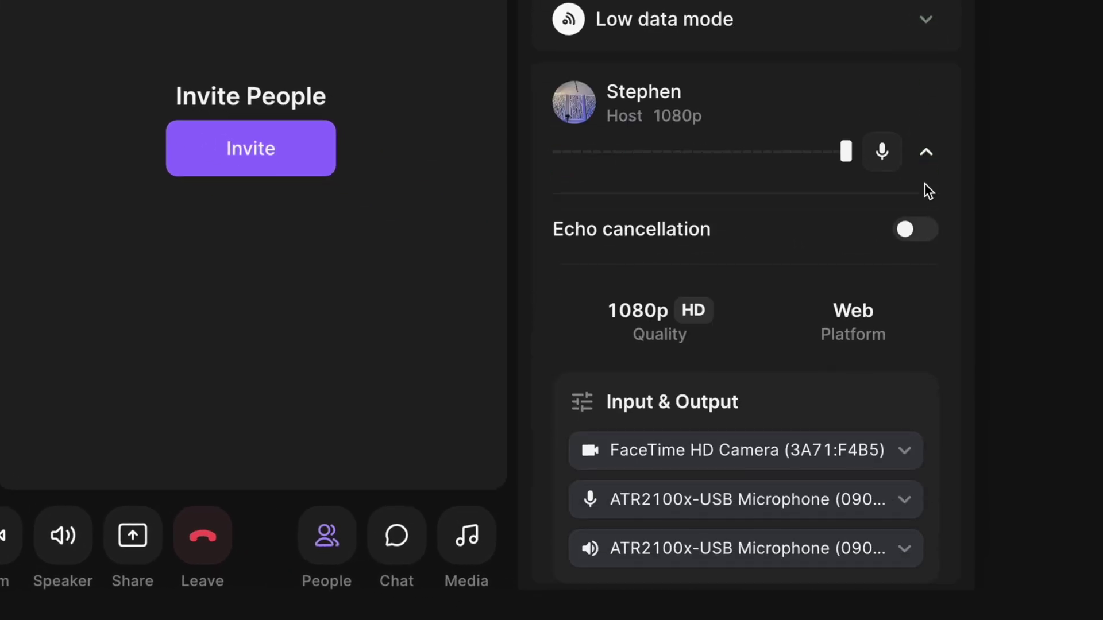
click(744, 368)
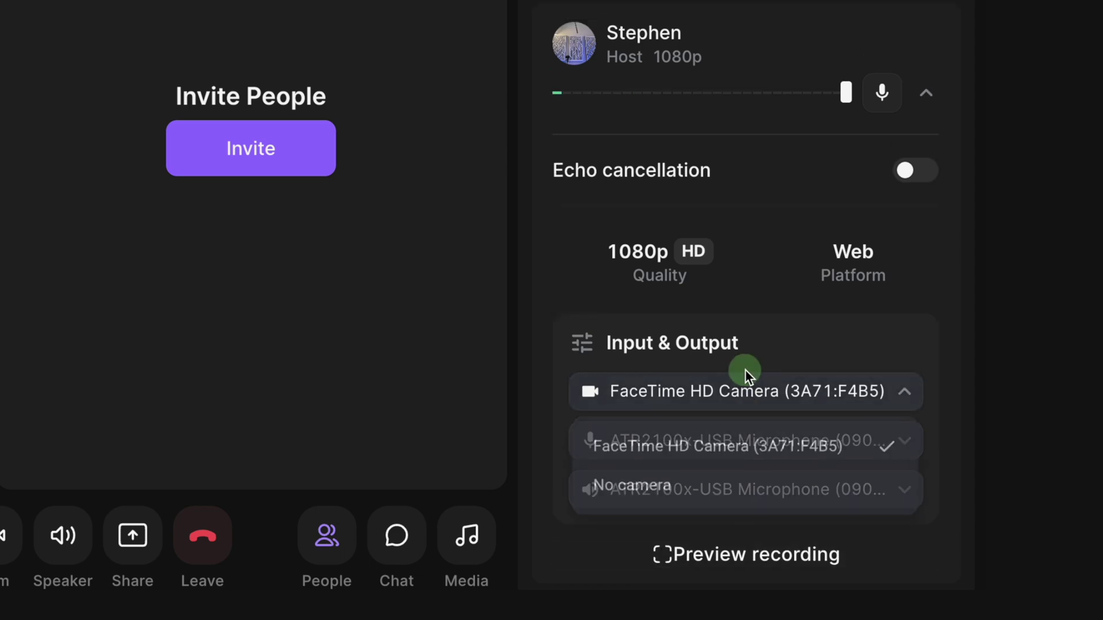
click(776, 348)
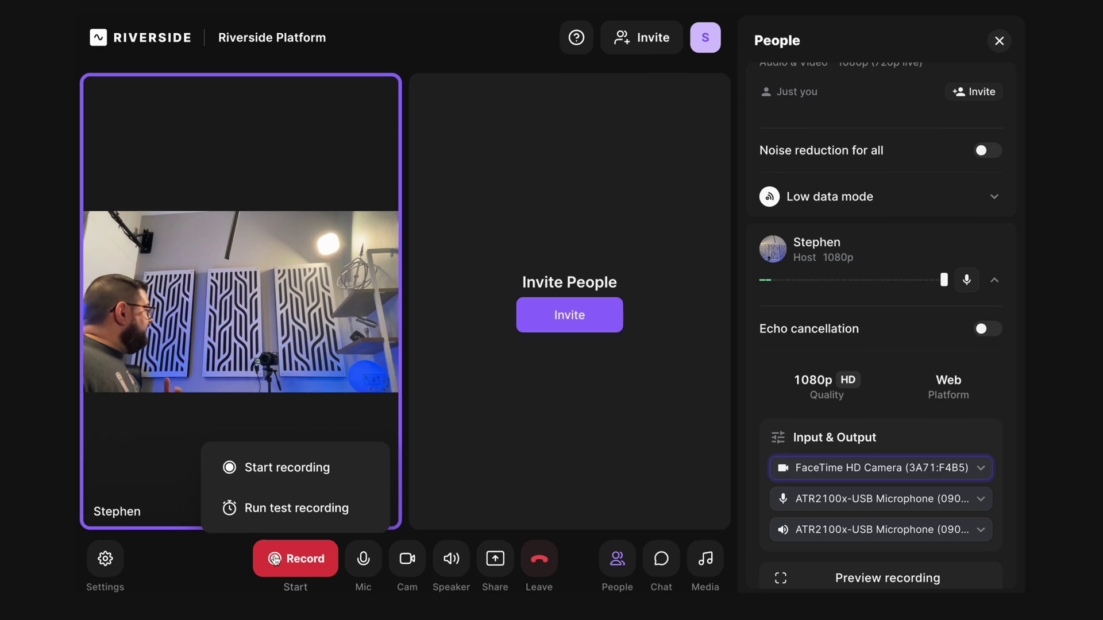
- Record a short studio session and let its upload reach complete
click(281, 558)
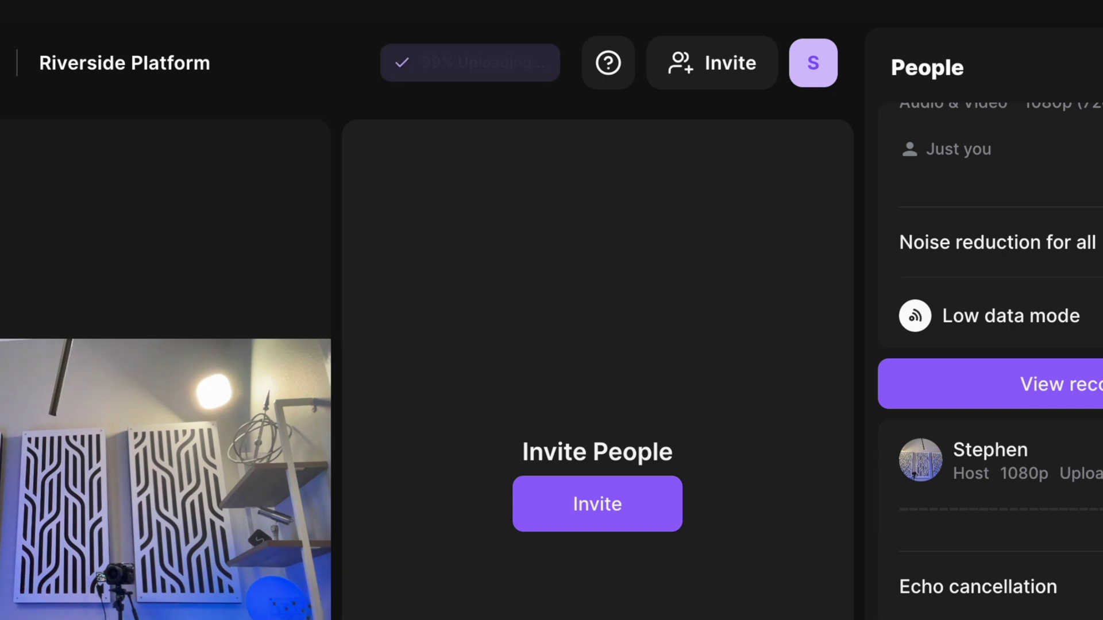
mouse_move(198, 613)
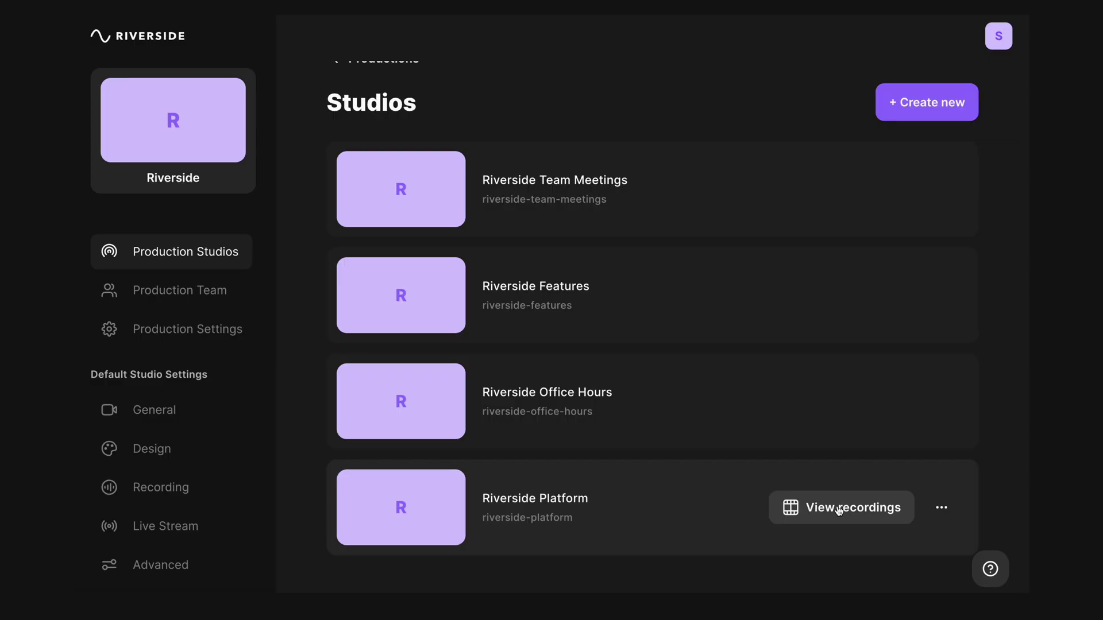
- Download the host's High quality audio from 'Meeting Notes with Yoni' and start creating clips
click(839, 509)
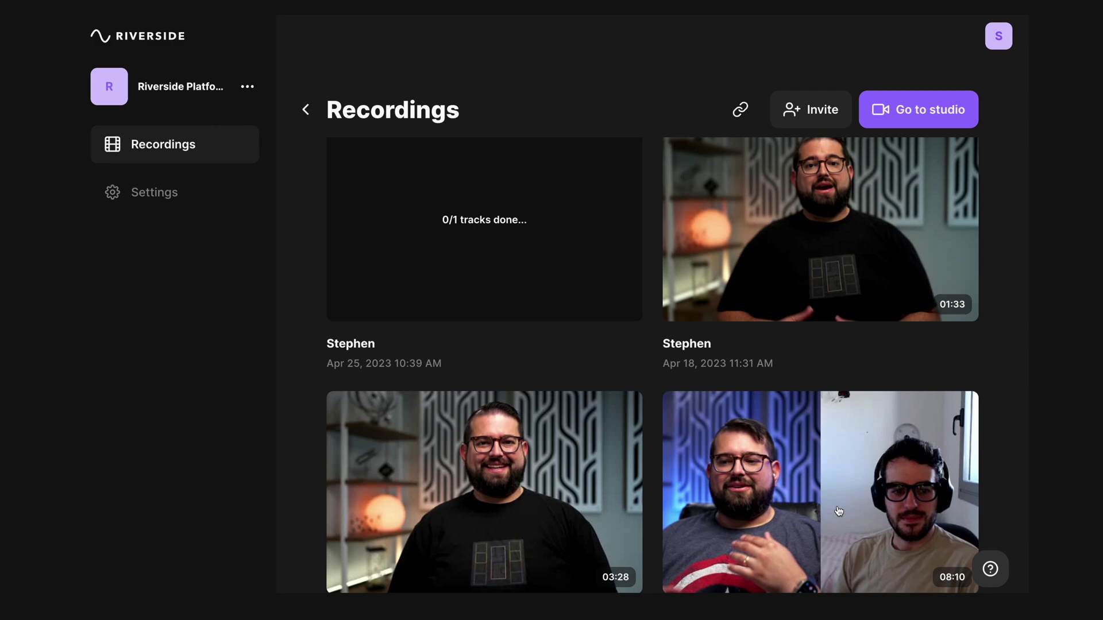
click(839, 511)
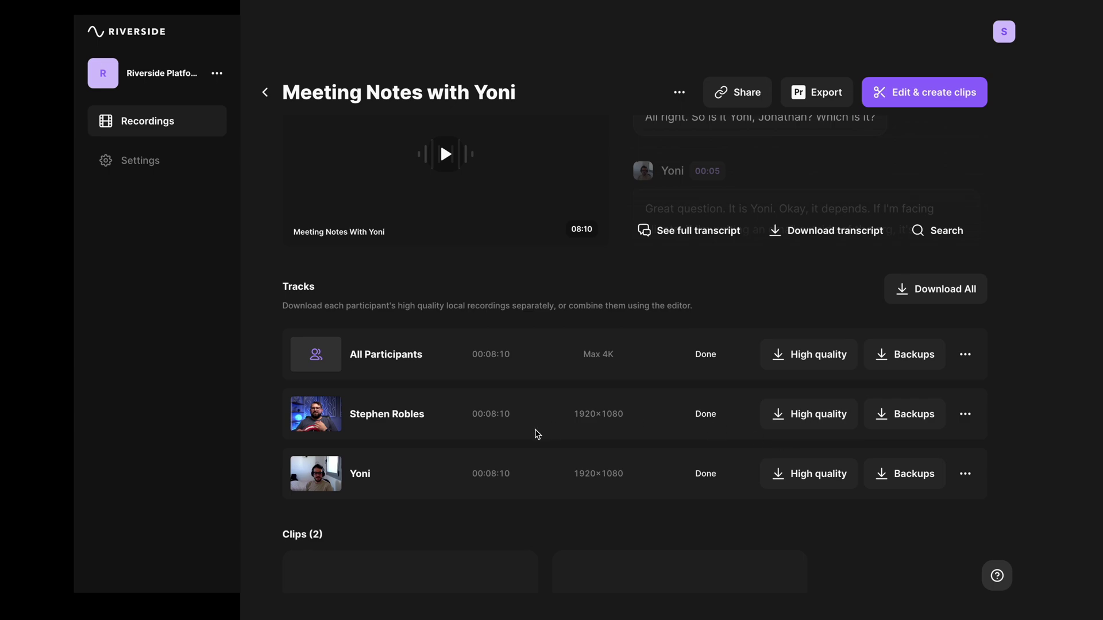
click(818, 419)
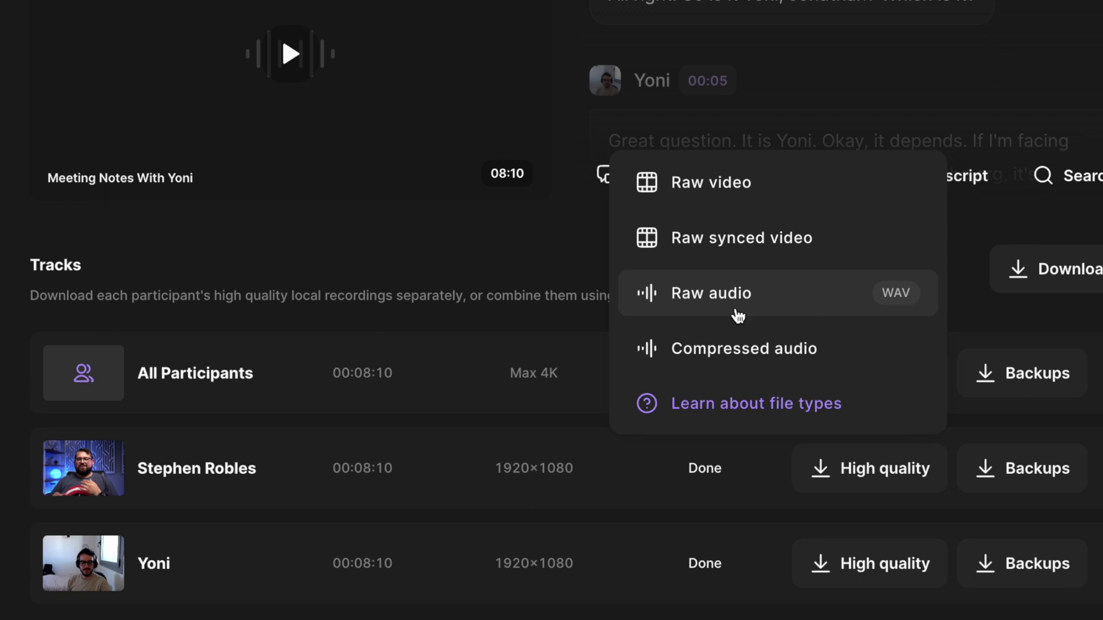
click(751, 348)
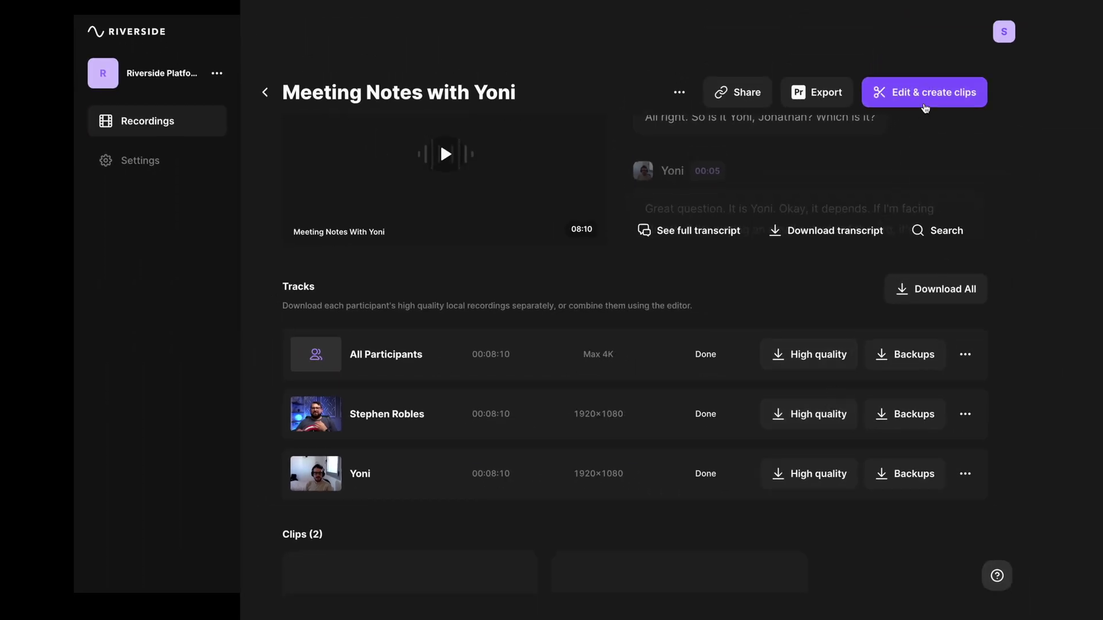
click(925, 105)
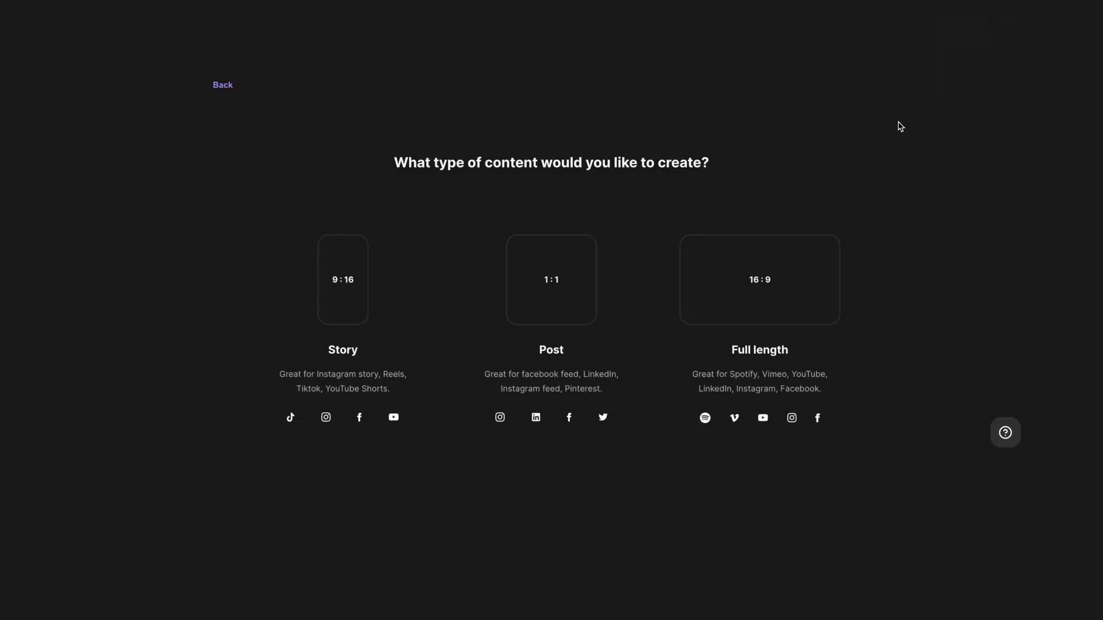
- Start a Full length 16:9 clip, briefly trying the 9:16 Story size before reverting
click(760, 284)
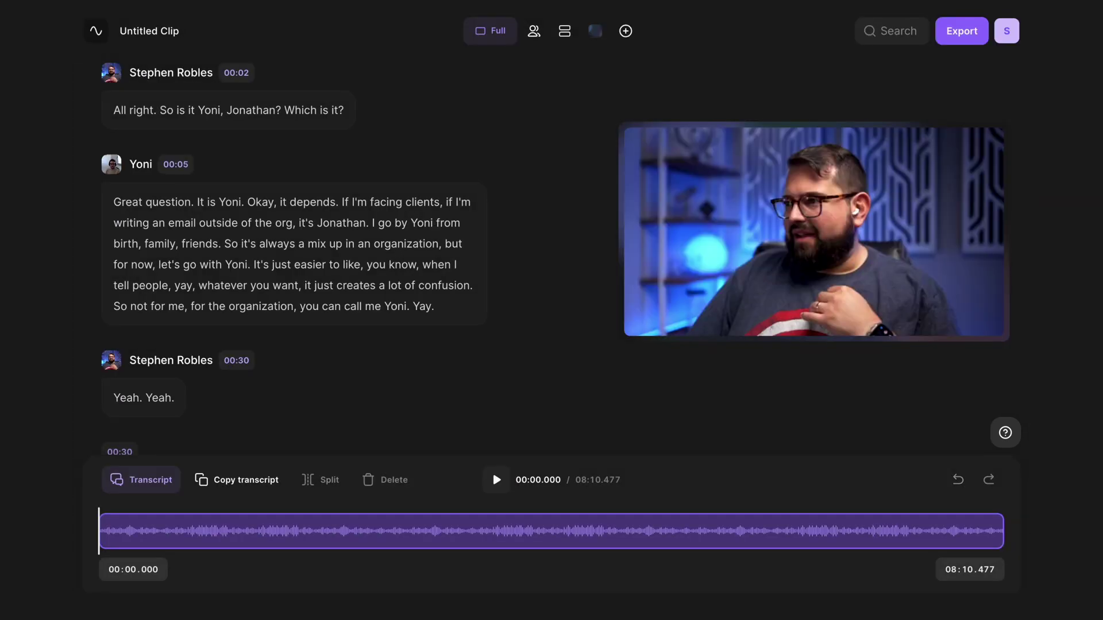
click(323, 531)
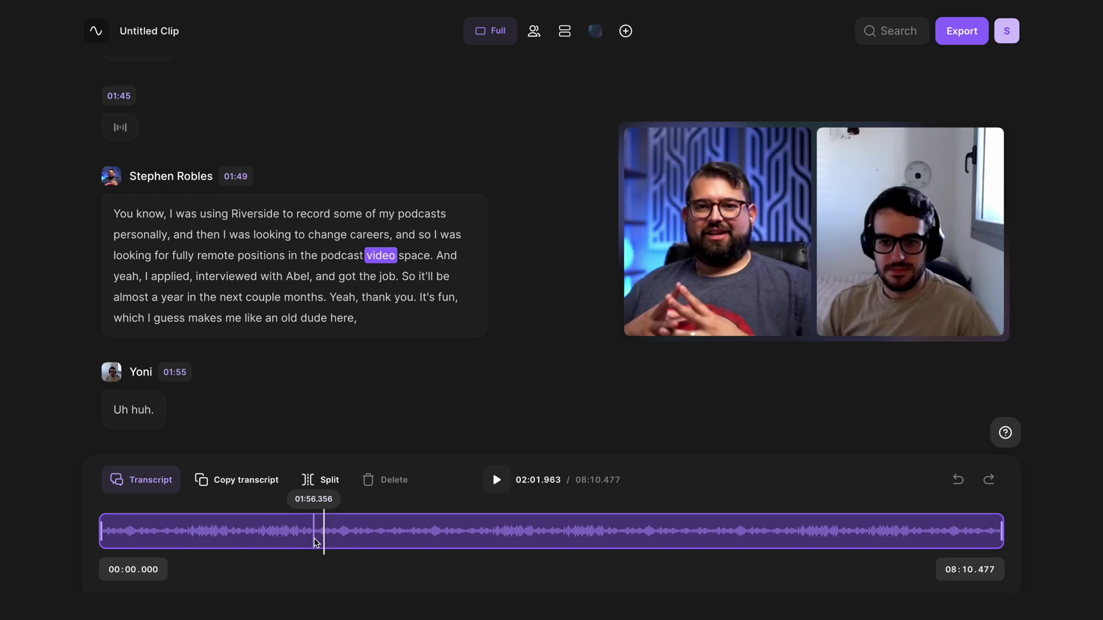
click(484, 32)
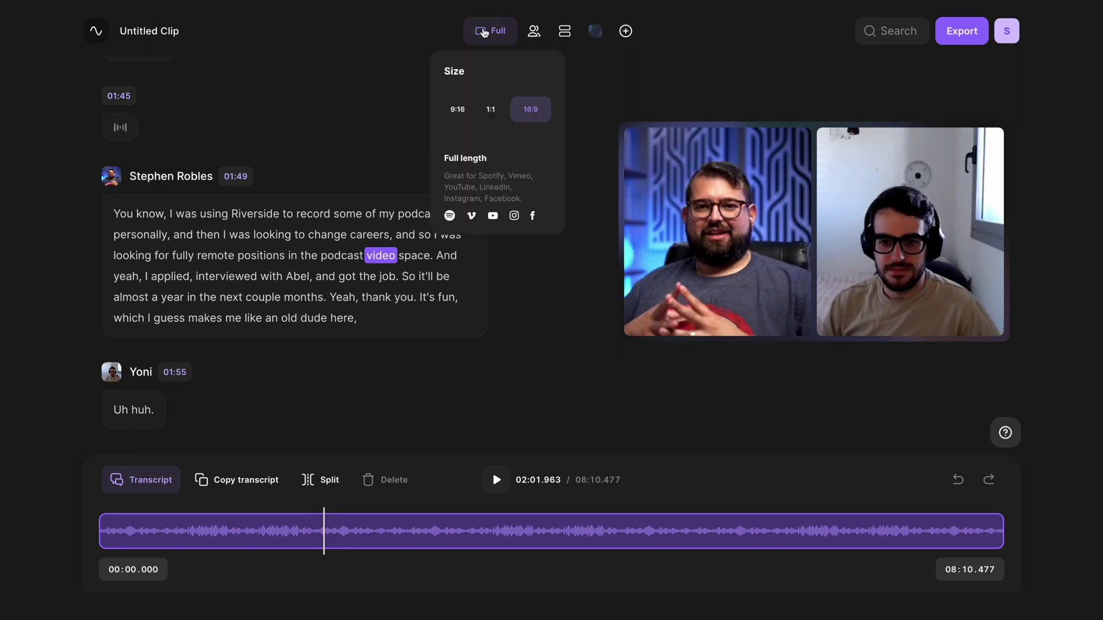
click(457, 109)
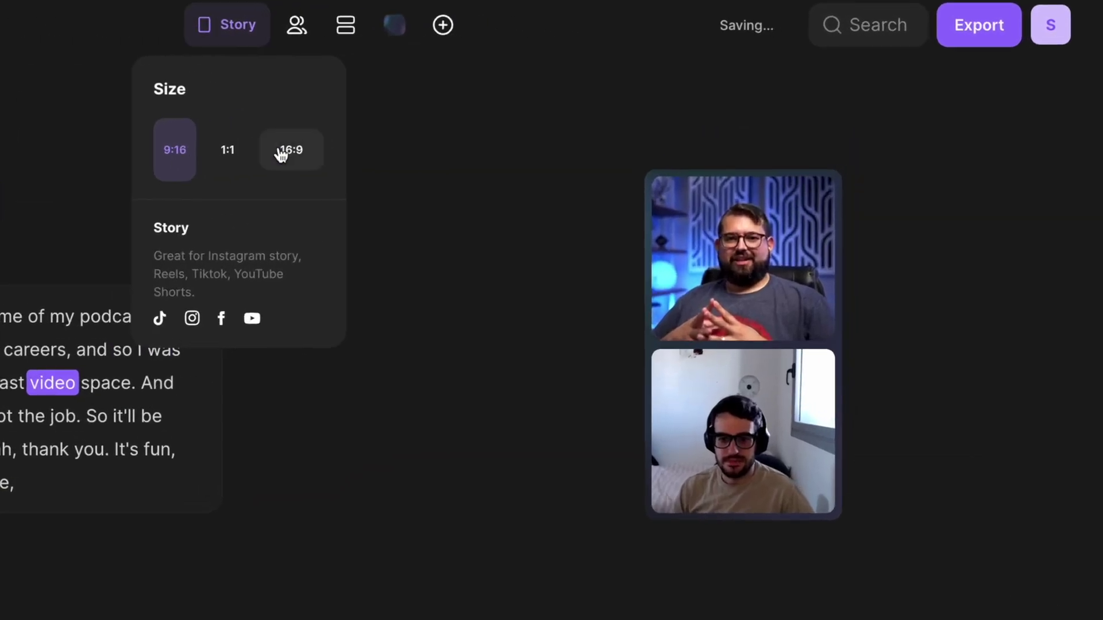
click(283, 151)
- Use the split AI speaker layout with rounded corners on and aspect ratio off
click(296, 25)
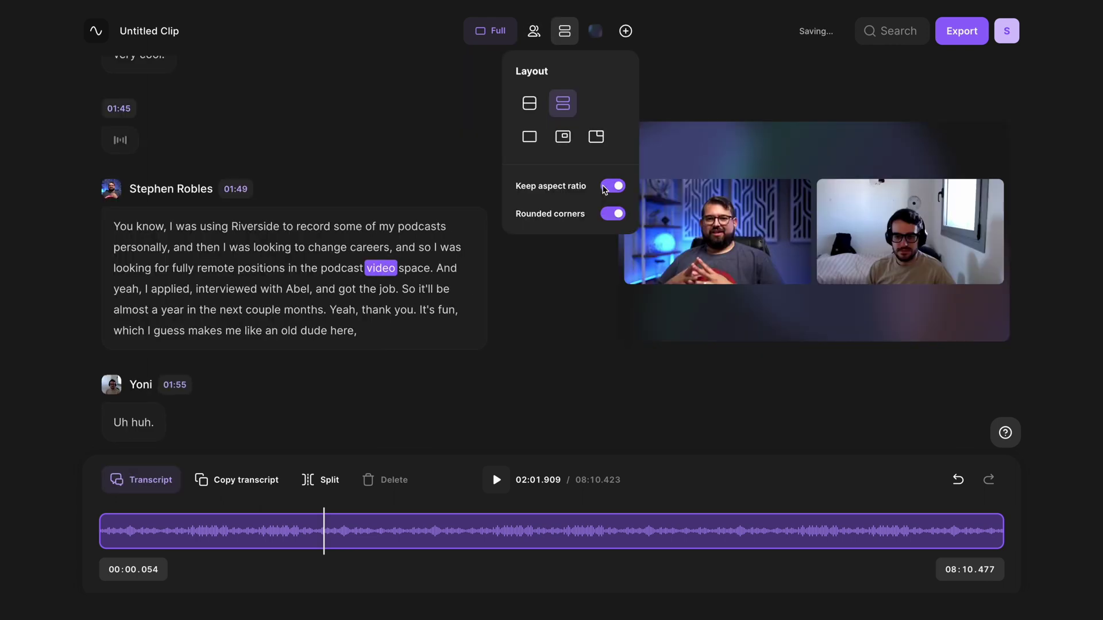
click(615, 216)
click(612, 215)
click(612, 185)
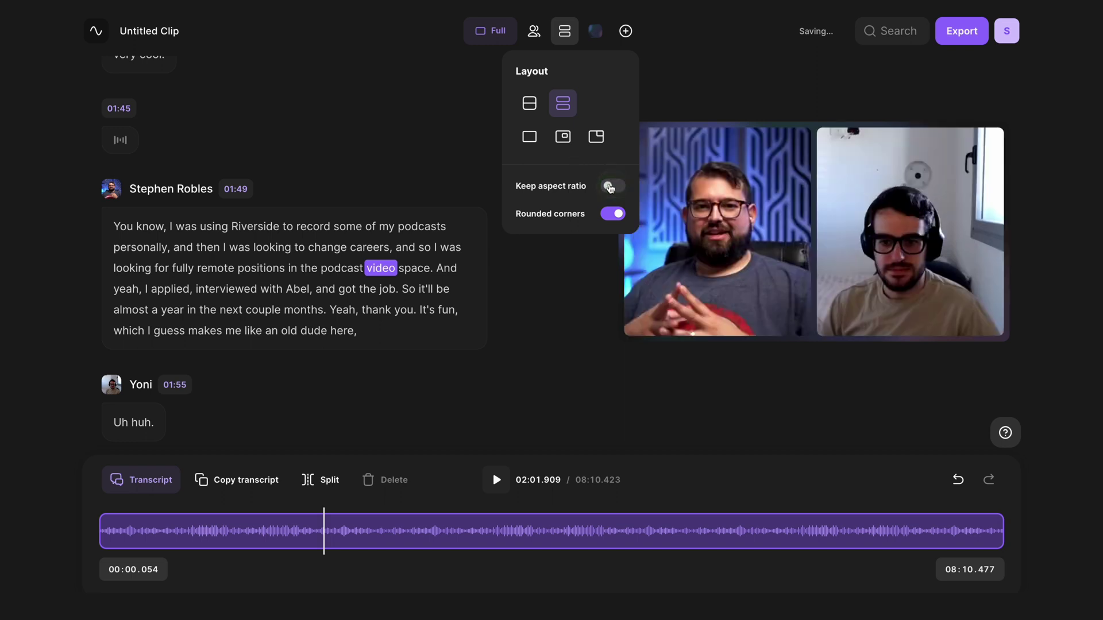
click(565, 136)
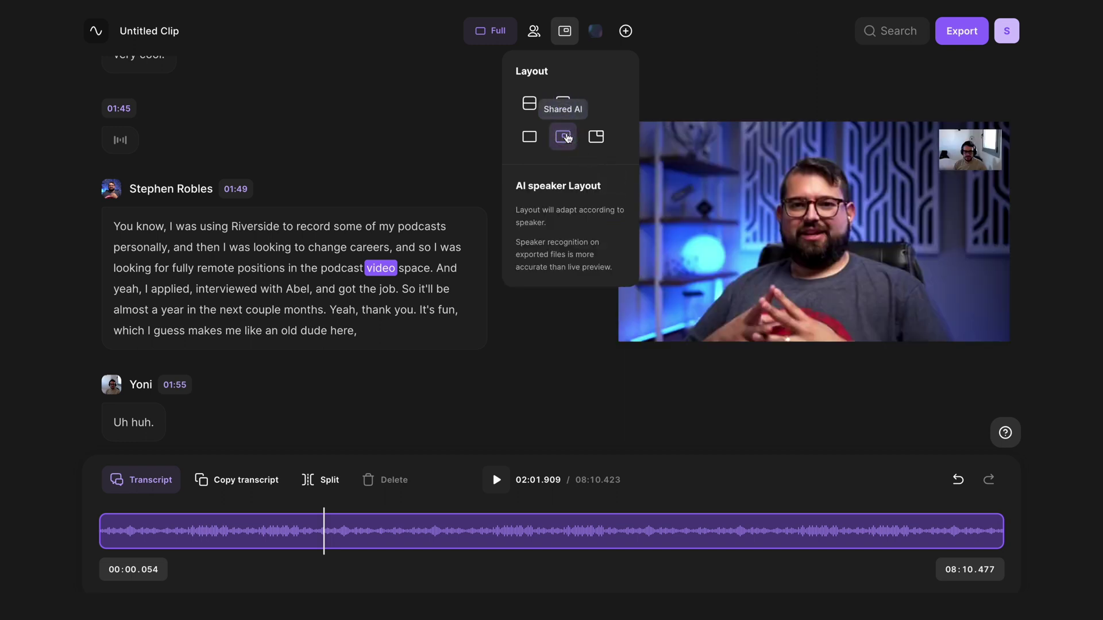
click(596, 136)
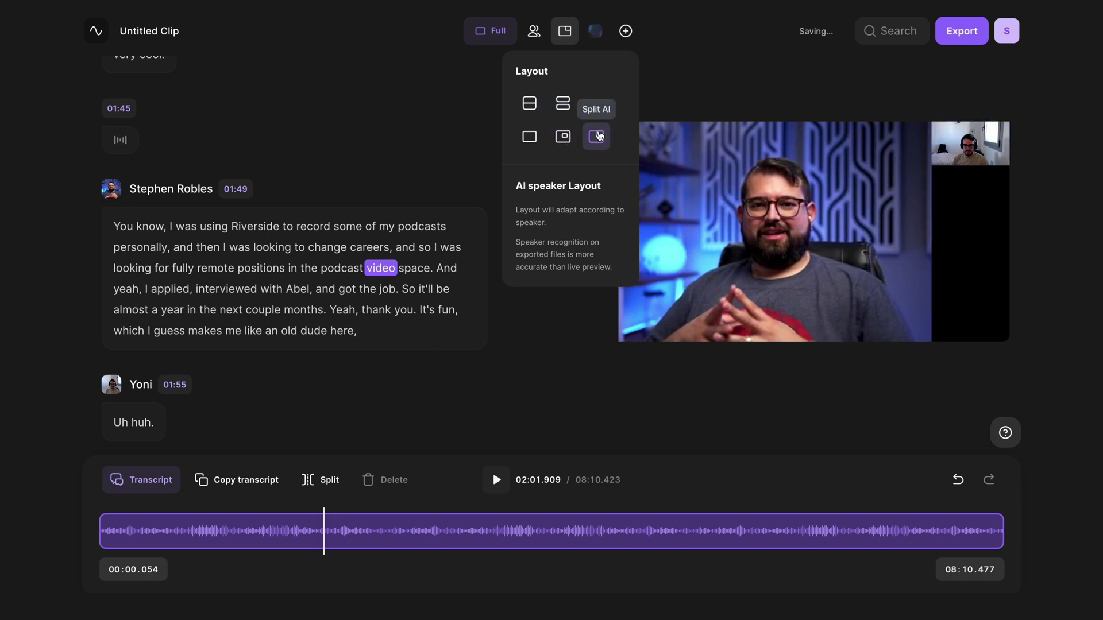
click(595, 30)
click(626, 32)
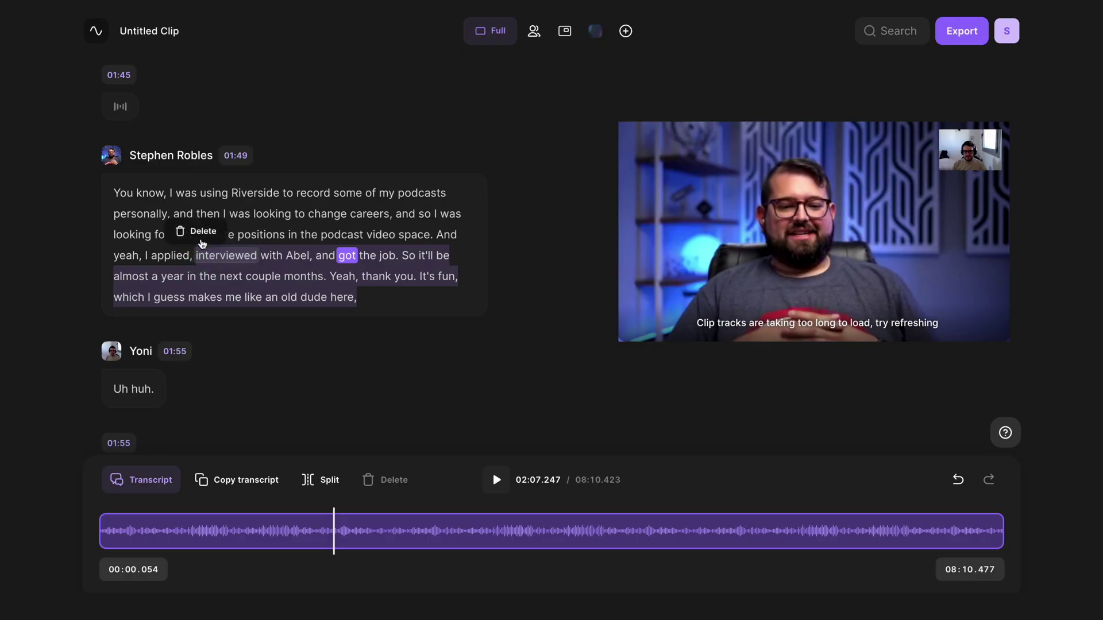
- Delete the transcript passage about the interview and getting the job, trimming the clip to 07:58
click(203, 241)
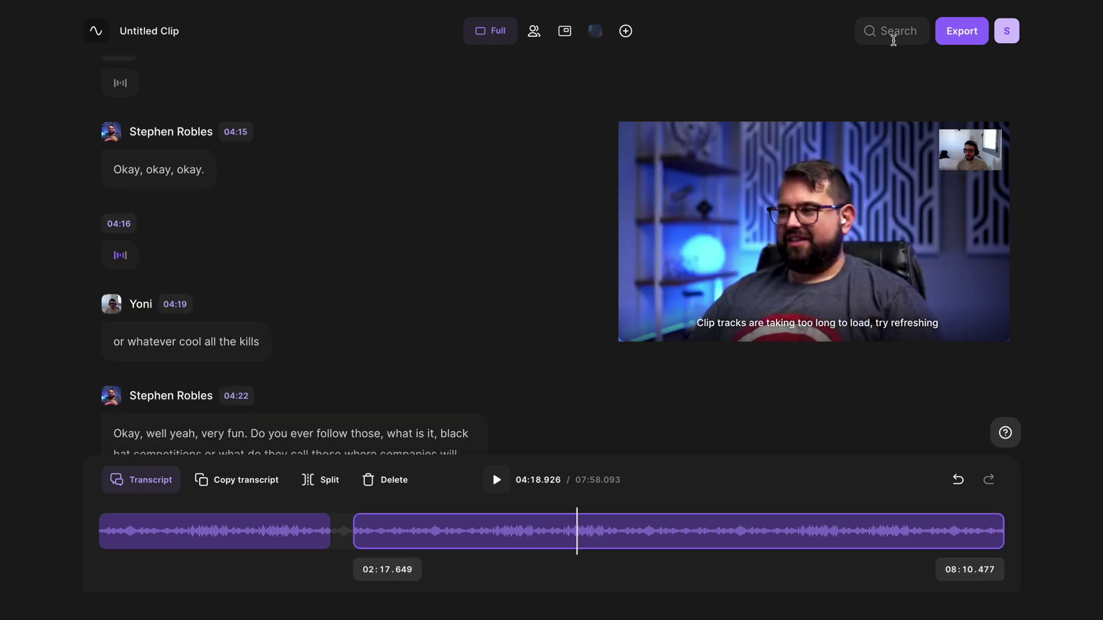
- Search the transcript for 'new york' and delete 'New York' at the 02:33 match
click(893, 32)
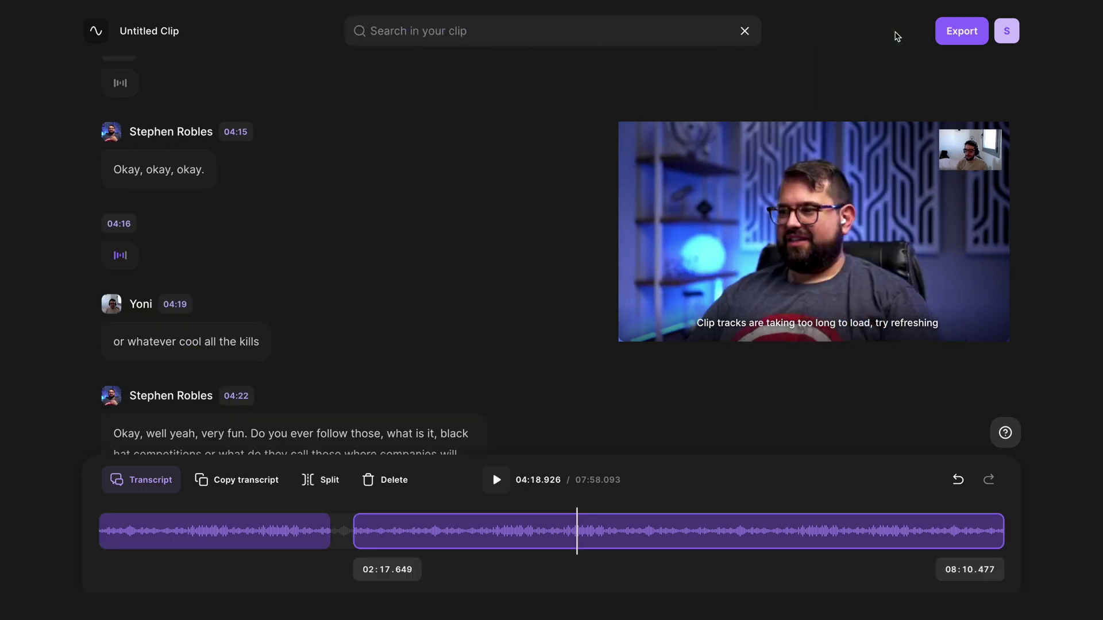
text(new york)
click(712, 32)
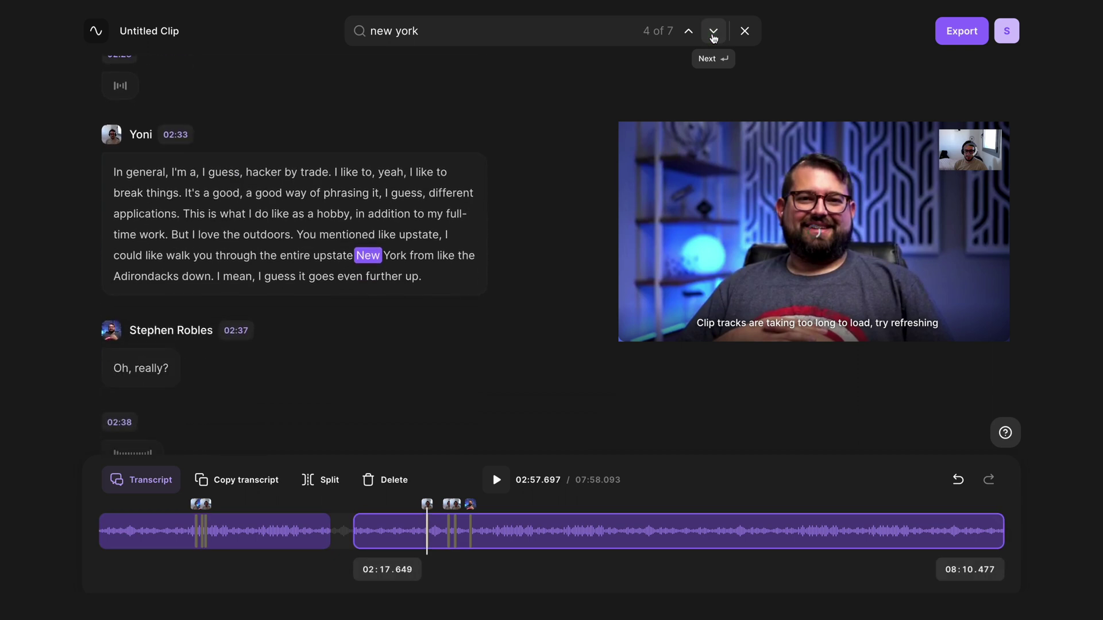
drag(407, 255, 361, 252)
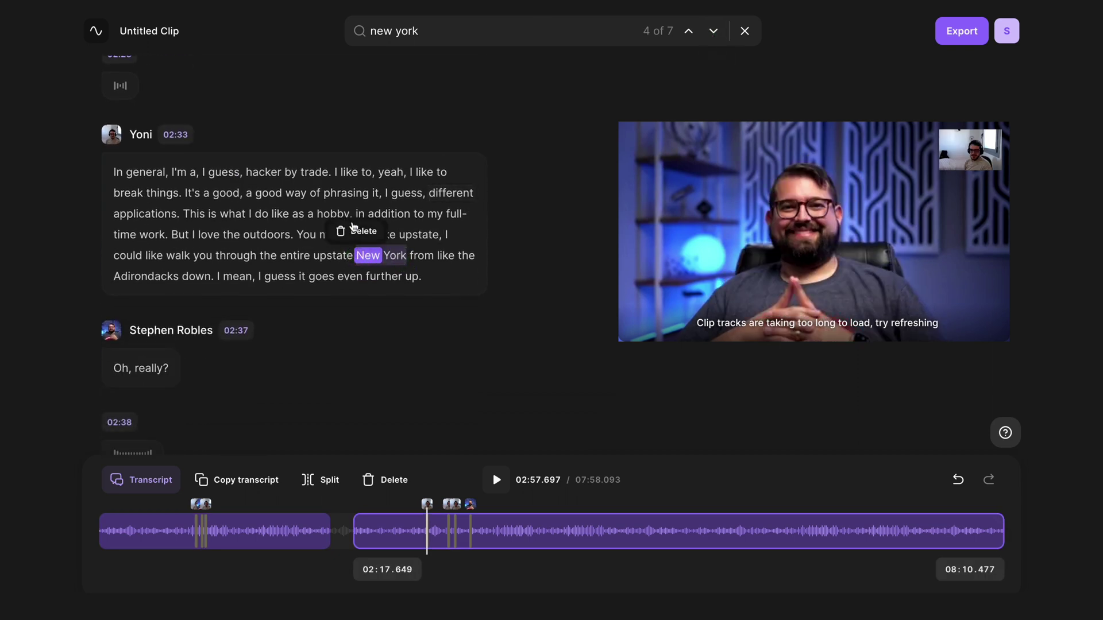
click(353, 228)
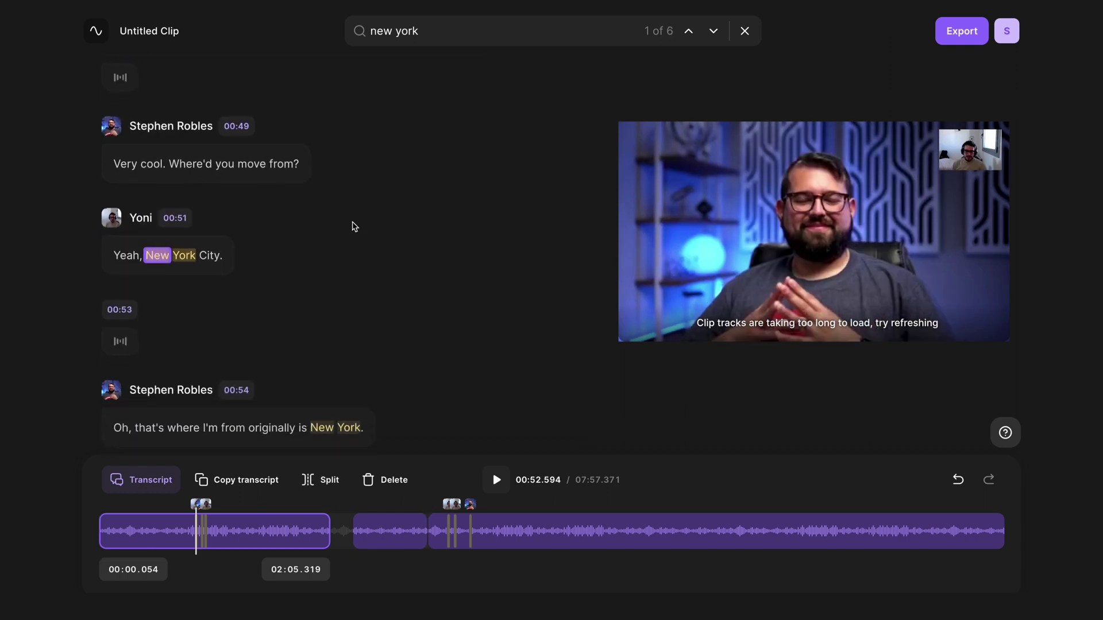
- Export the clip as MP3 with normalized levels and background noise removed, then return to the dashboard
click(962, 31)
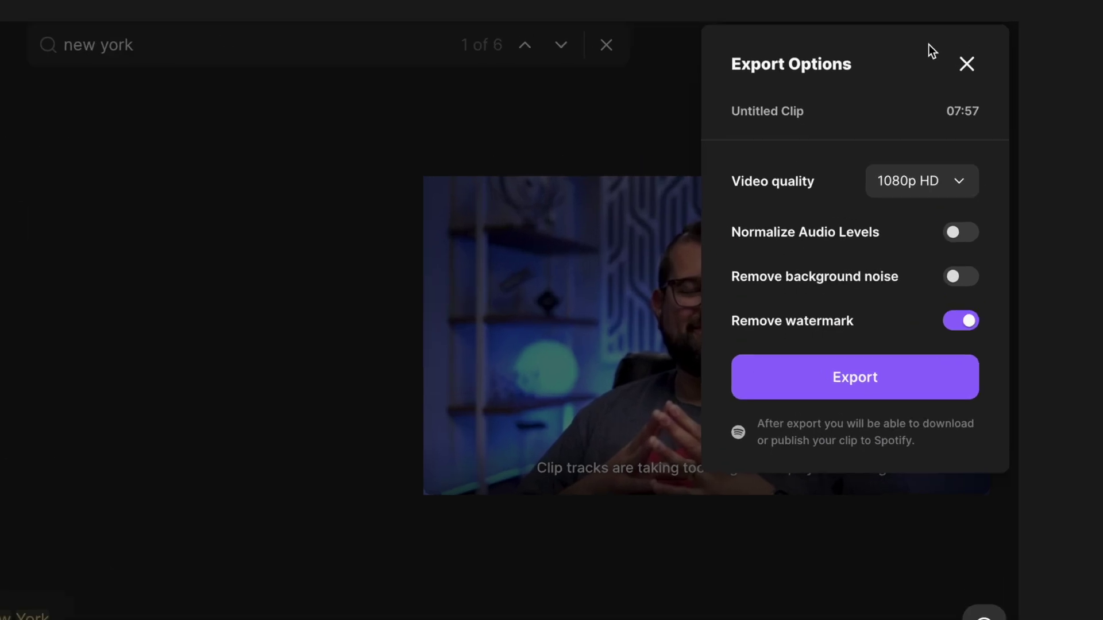
click(932, 202)
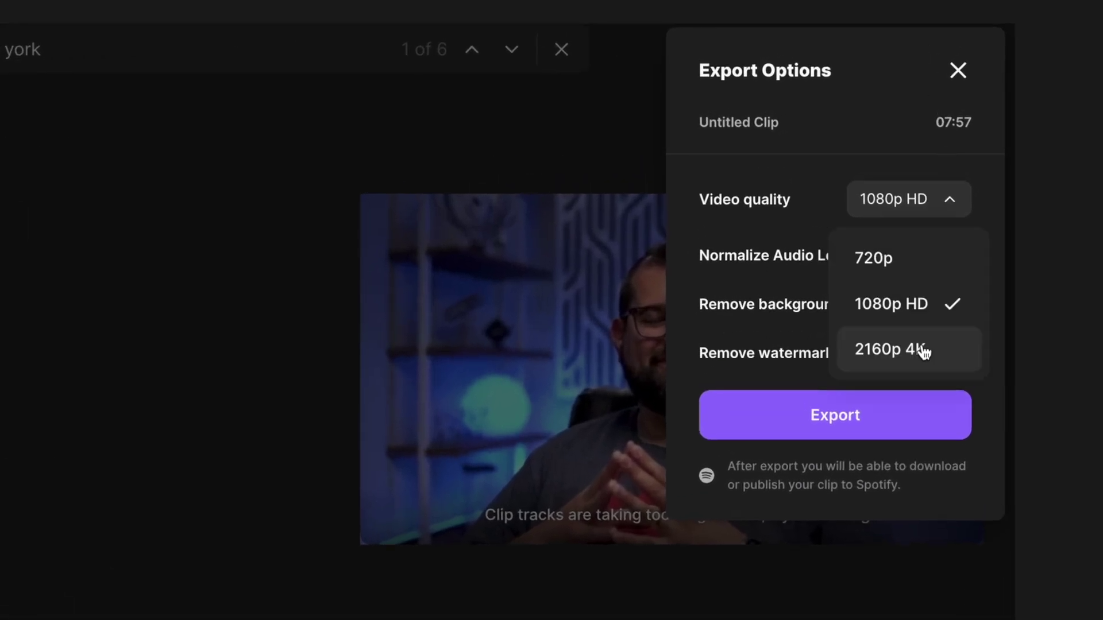
click(923, 349)
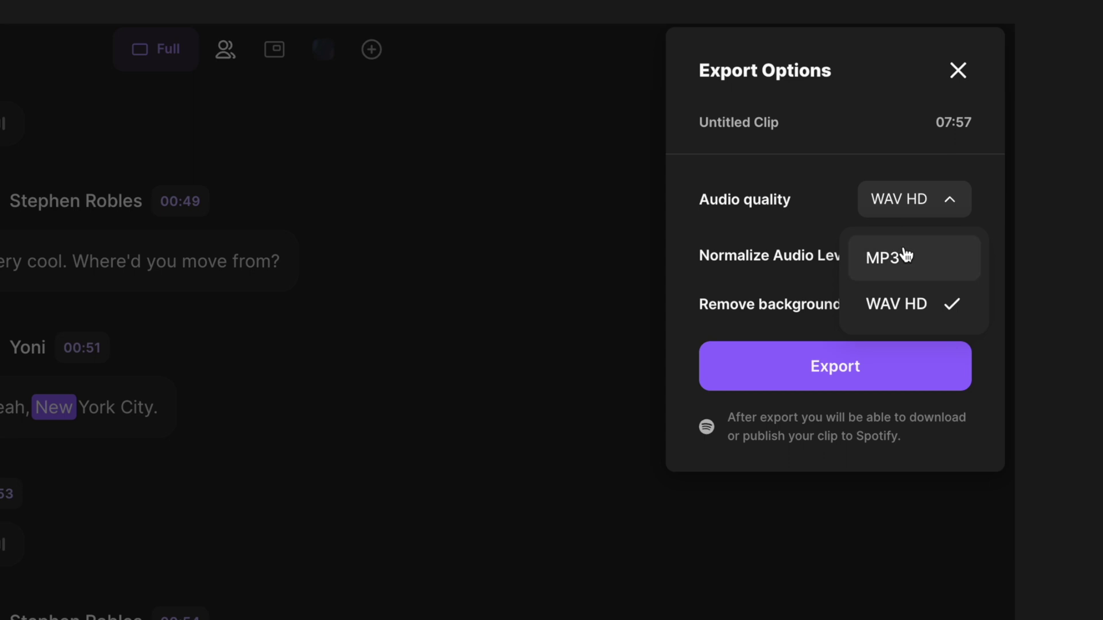
click(882, 214)
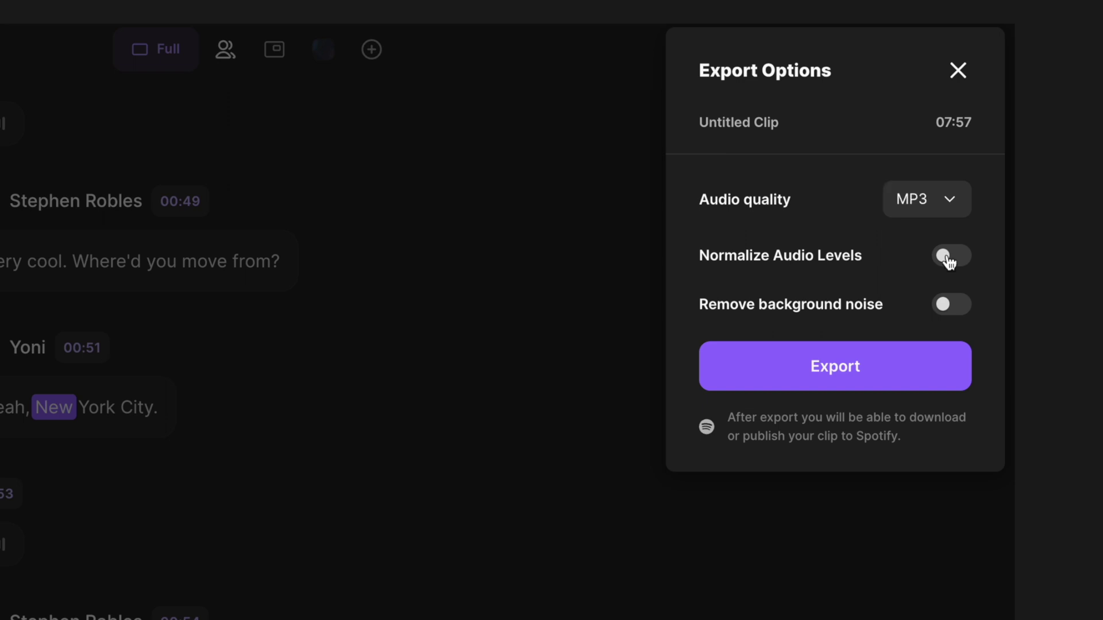
click(948, 257)
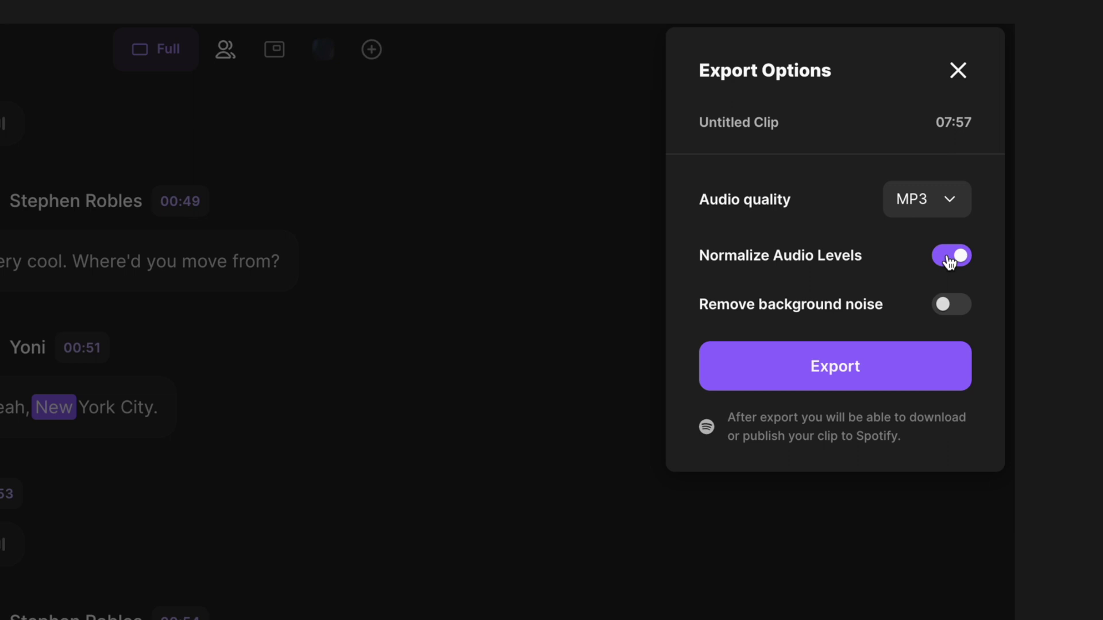
click(949, 313)
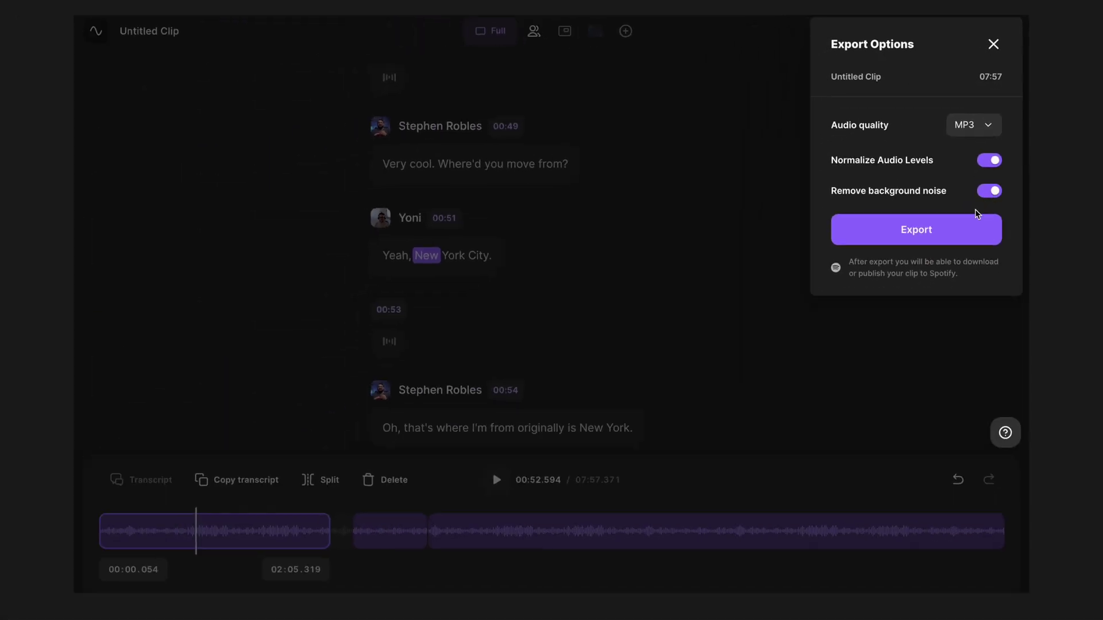
click(961, 228)
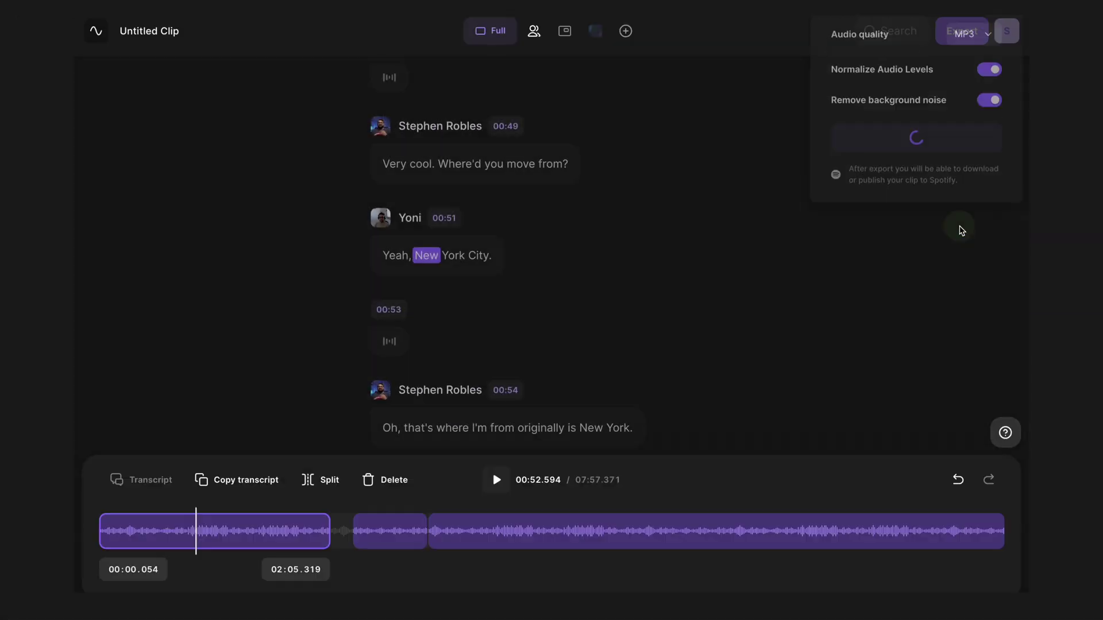
click(615, 377)
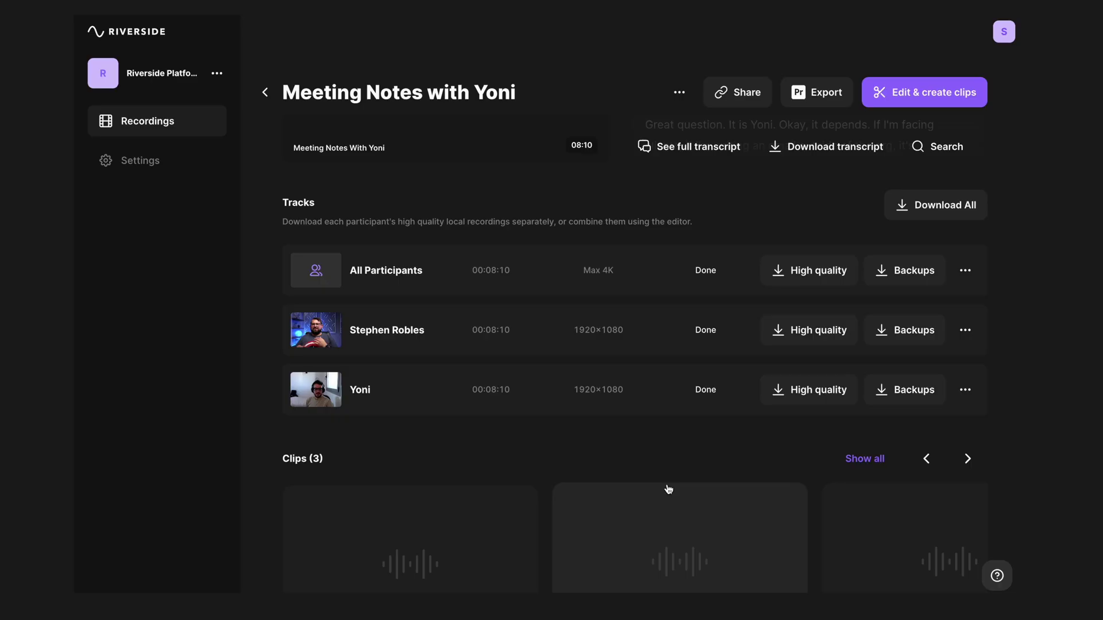
- Save Raw audio (WAV) files for both the host's and the guest's tracks
click(776, 329)
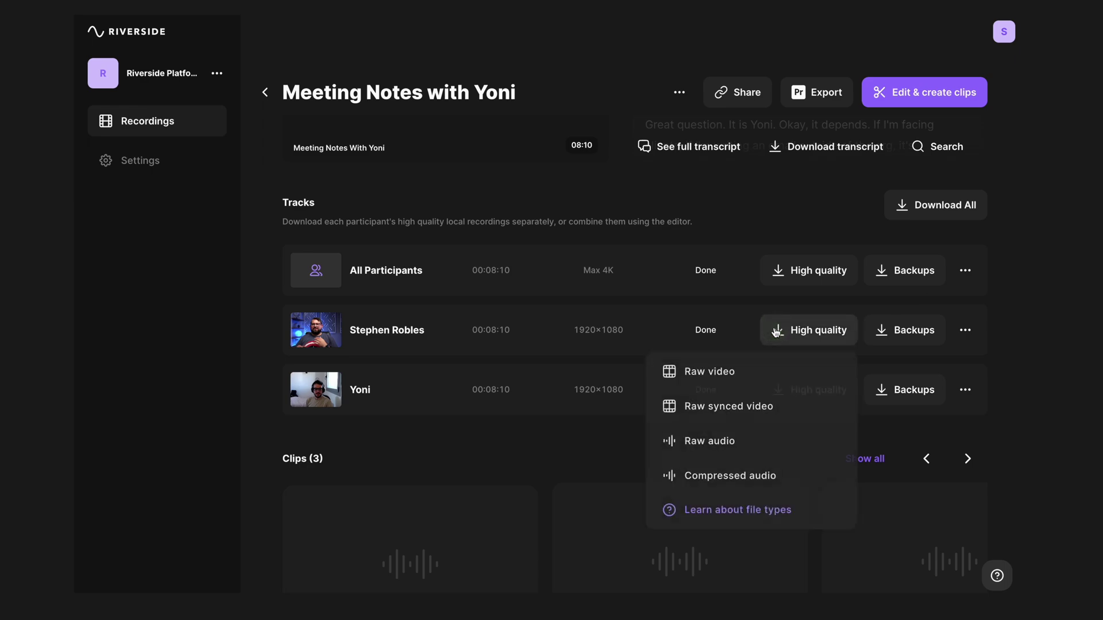
click(775, 442)
click(769, 432)
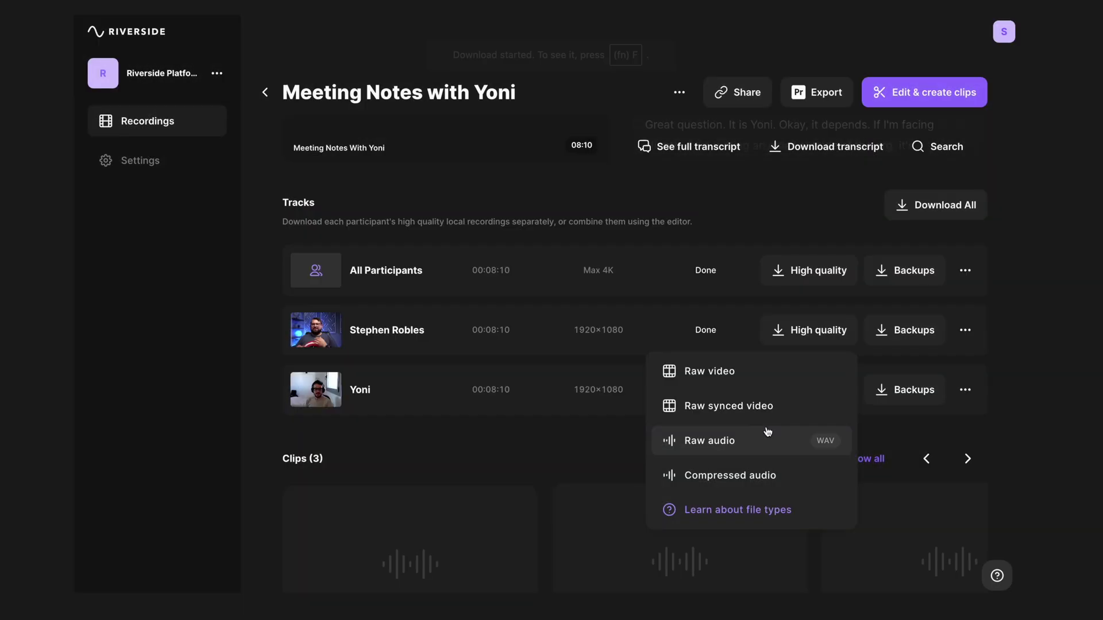
click(596, 477)
click(788, 386)
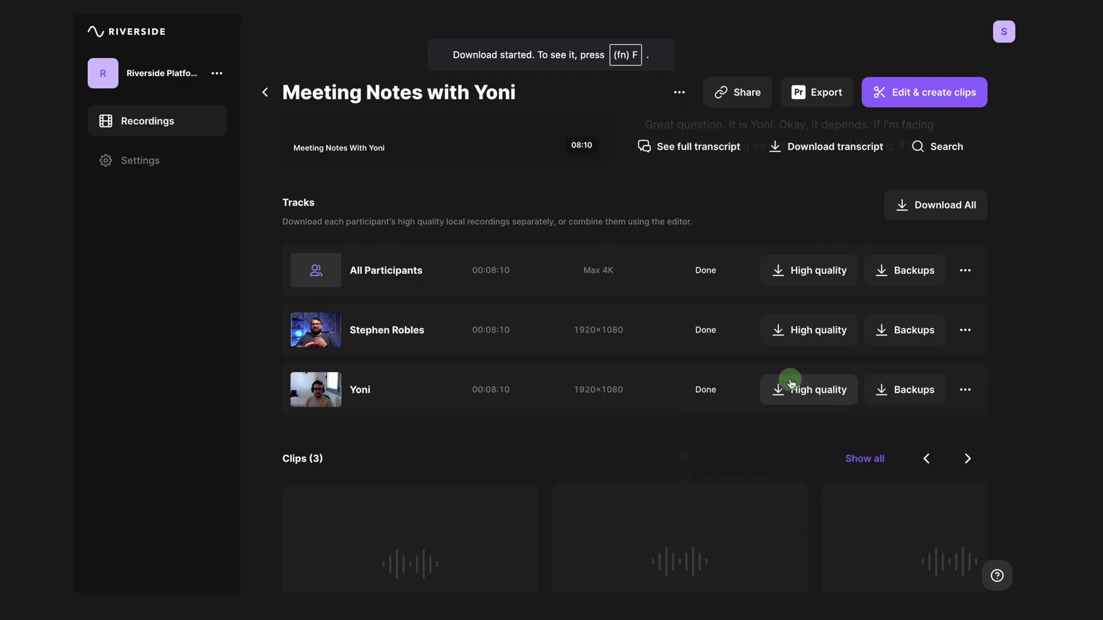
click(741, 500)
click(769, 432)
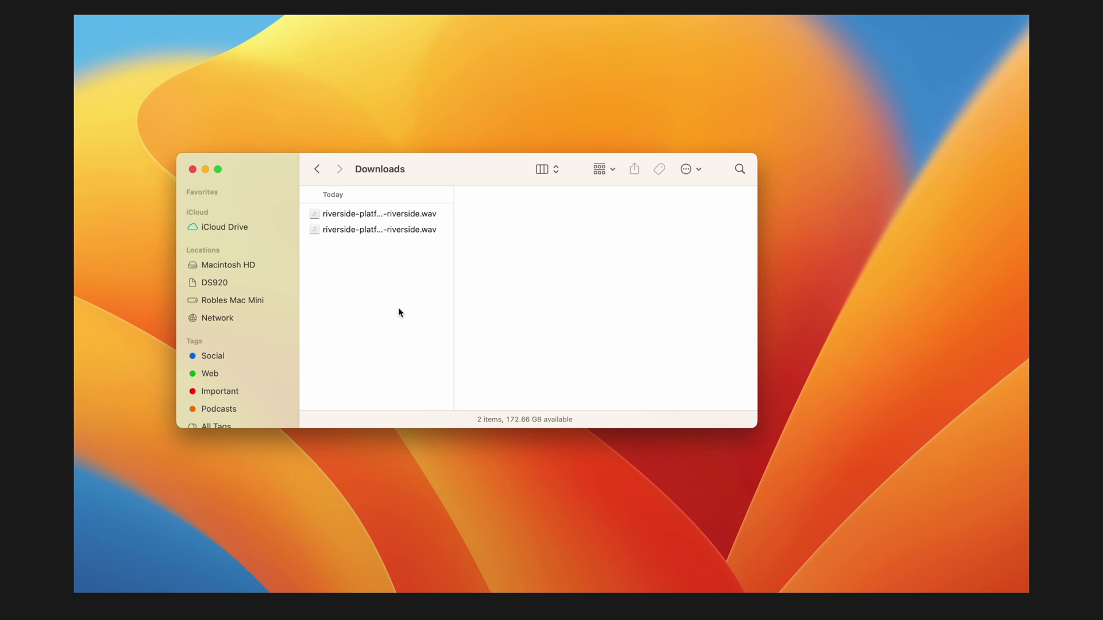
- AirDrop both downloaded Riverside WAV tracks from Downloads to the iPad
key(super+a)
right_click(392, 235)
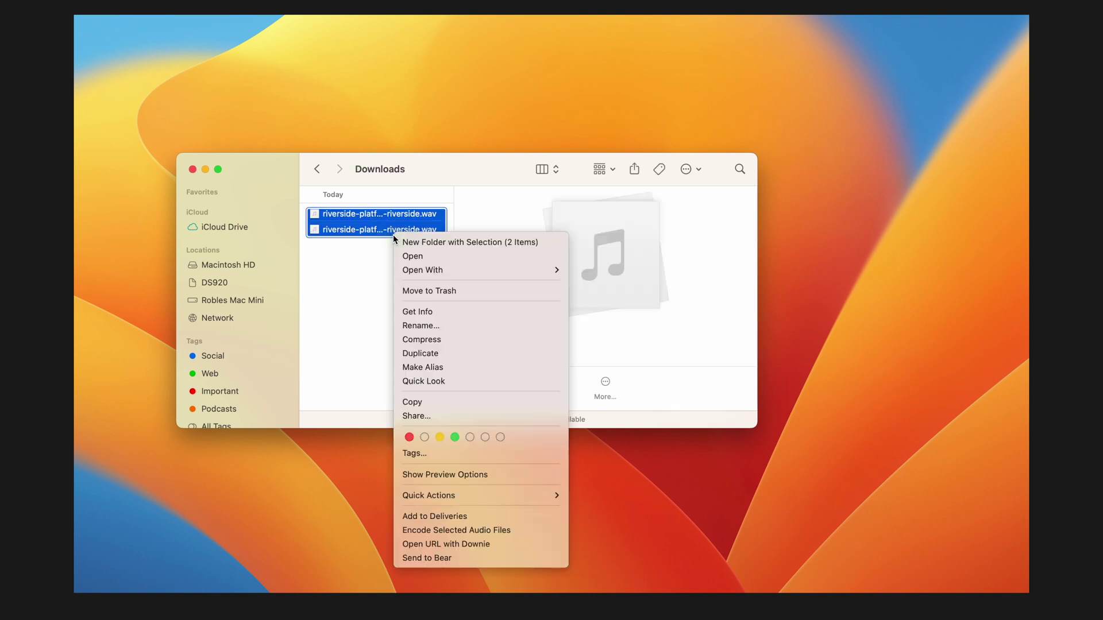
click(481, 416)
click(253, 255)
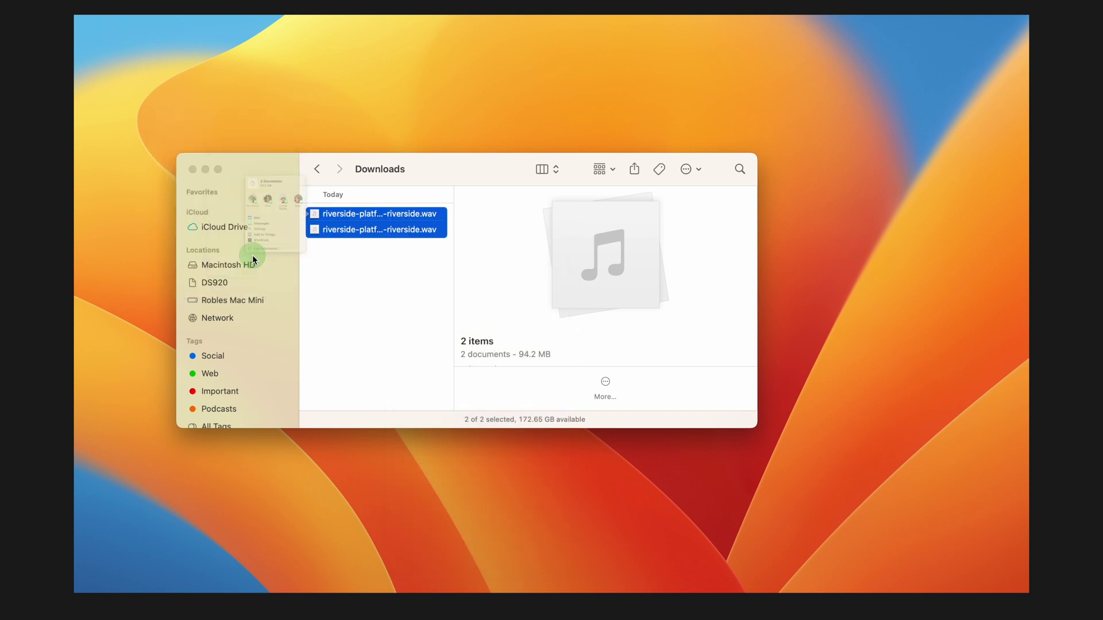
click(368, 256)
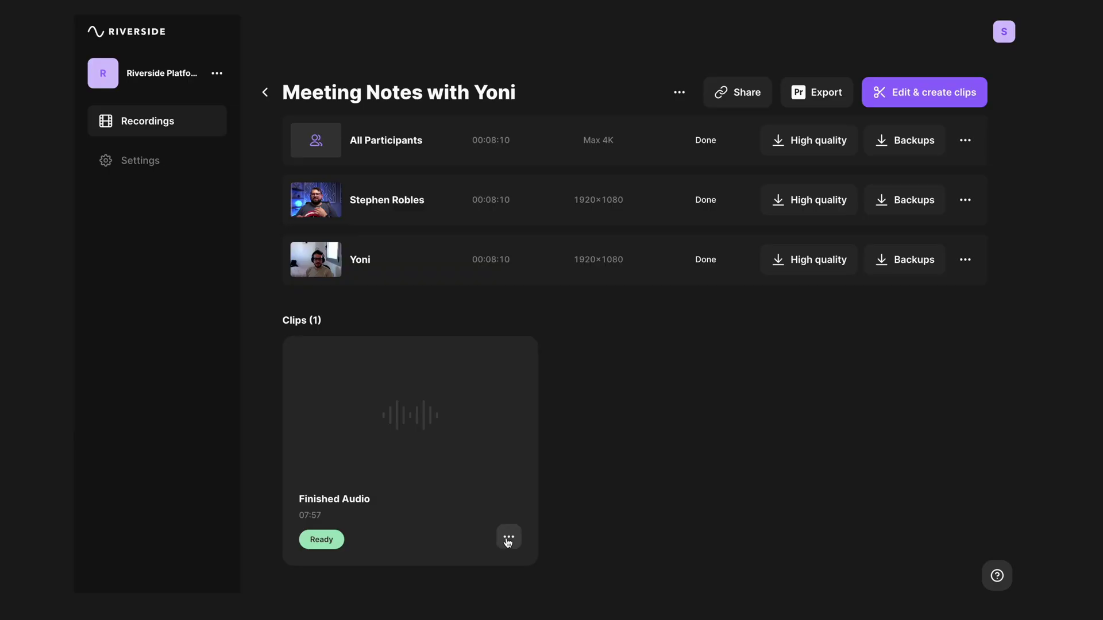
- Download the Finished Audio clip and save it into the Downloads folder
click(509, 539)
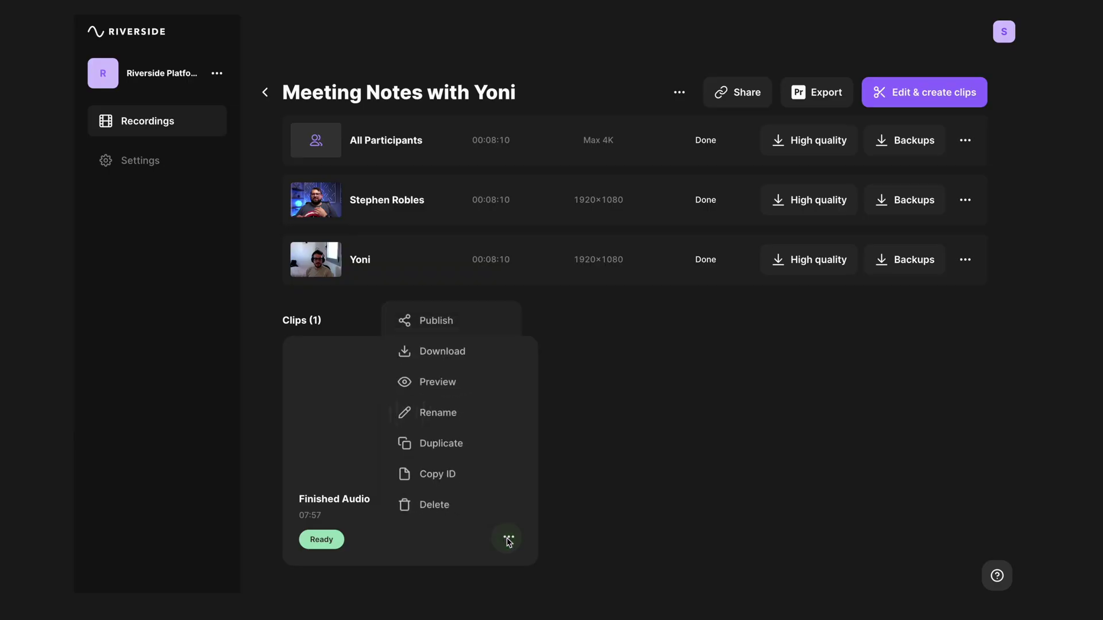
click(451, 349)
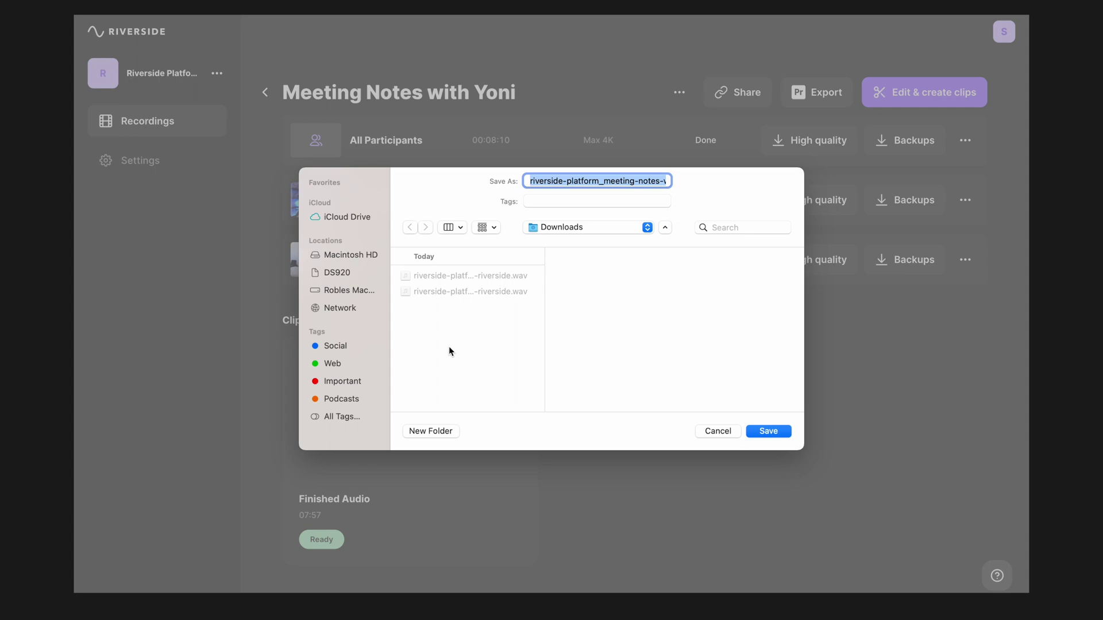
click(757, 430)
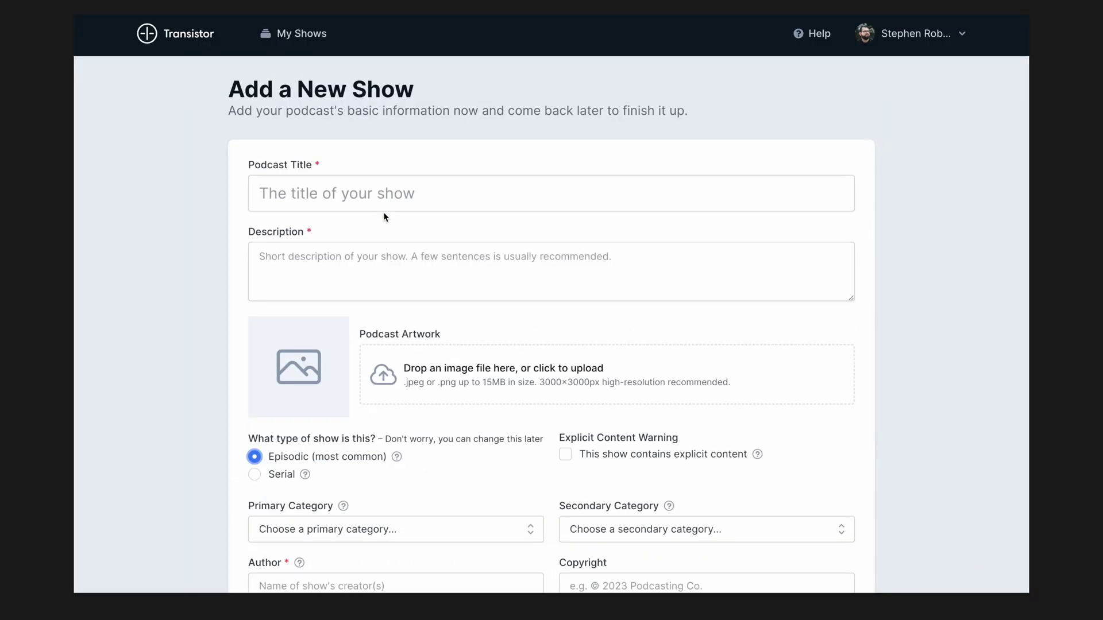
- Choose Arts as the new show's secondary category, leaving the primary category unselected
click(385, 201)
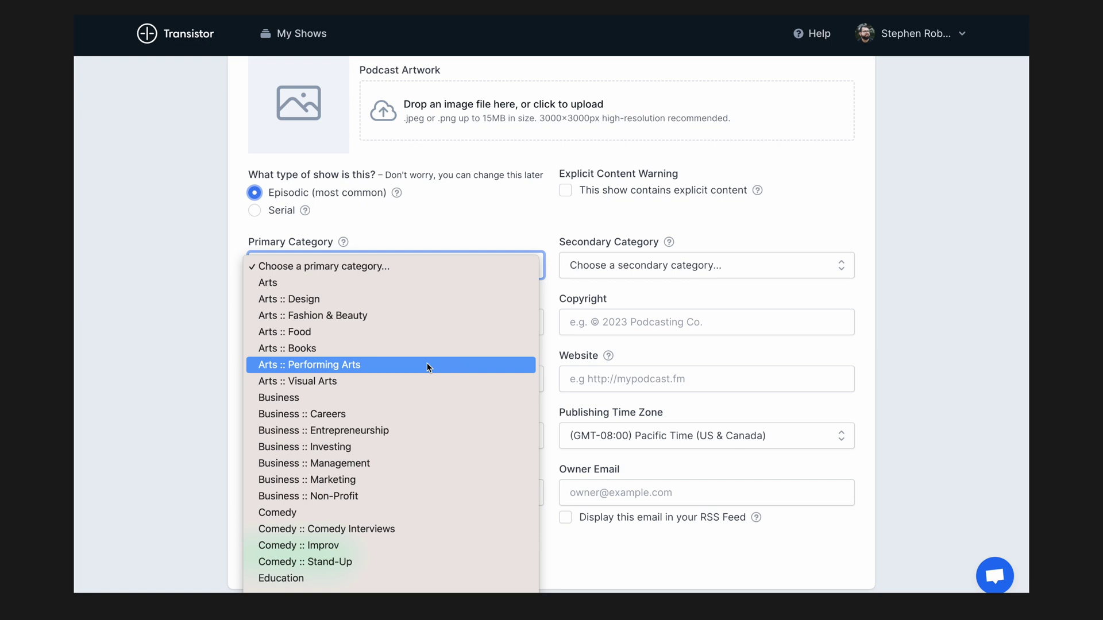
scroll(427, 368, down, 5)
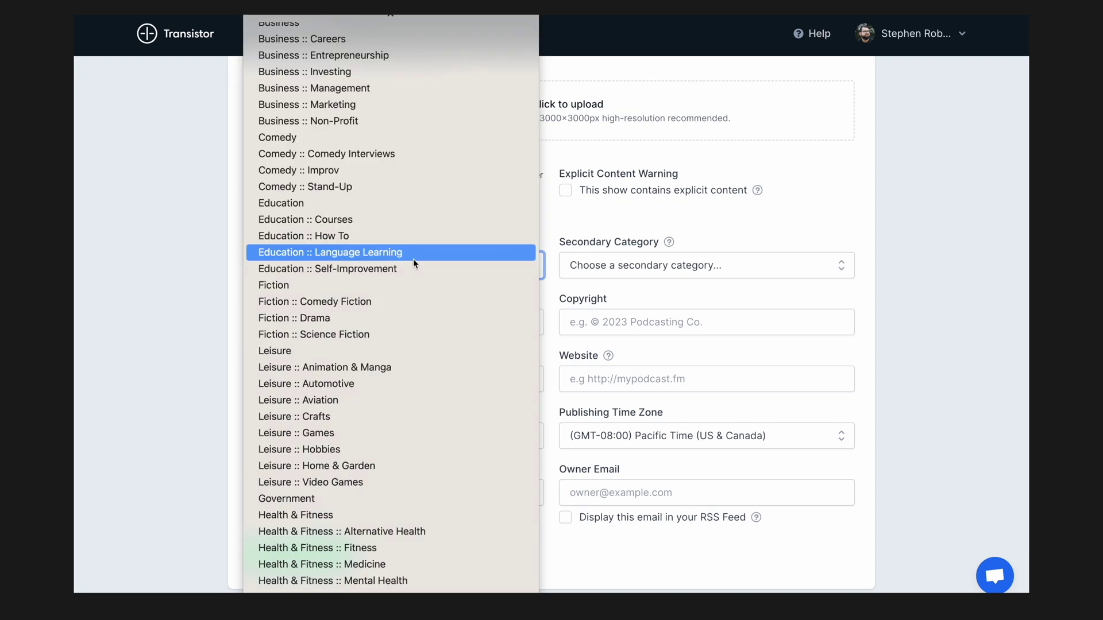
click(676, 264)
click(676, 265)
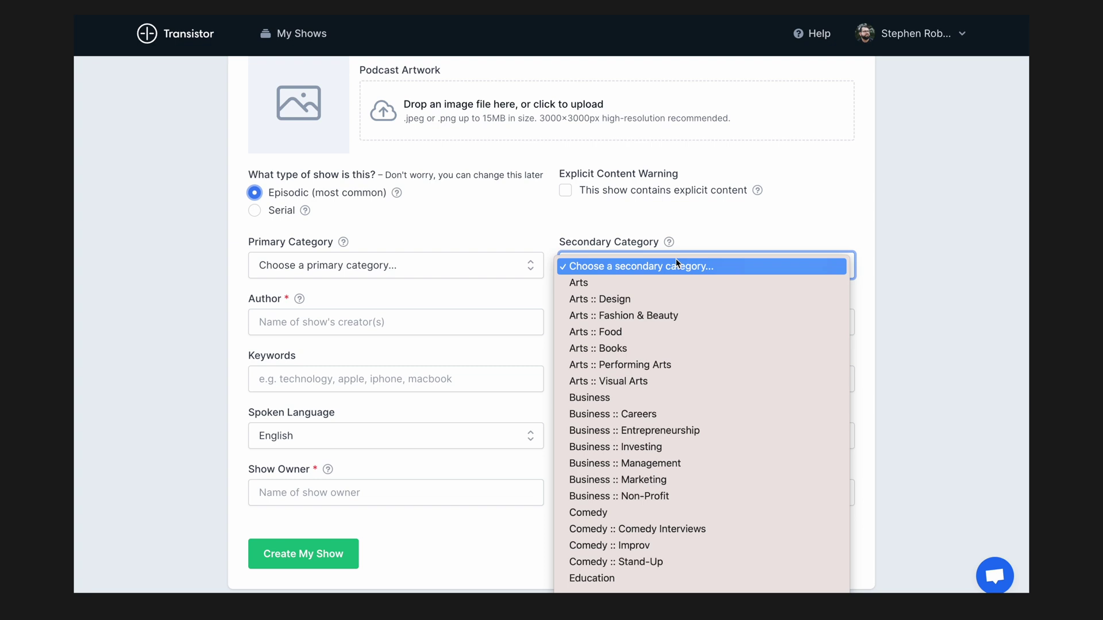
click(578, 282)
scroll(392, 300, down, 1)
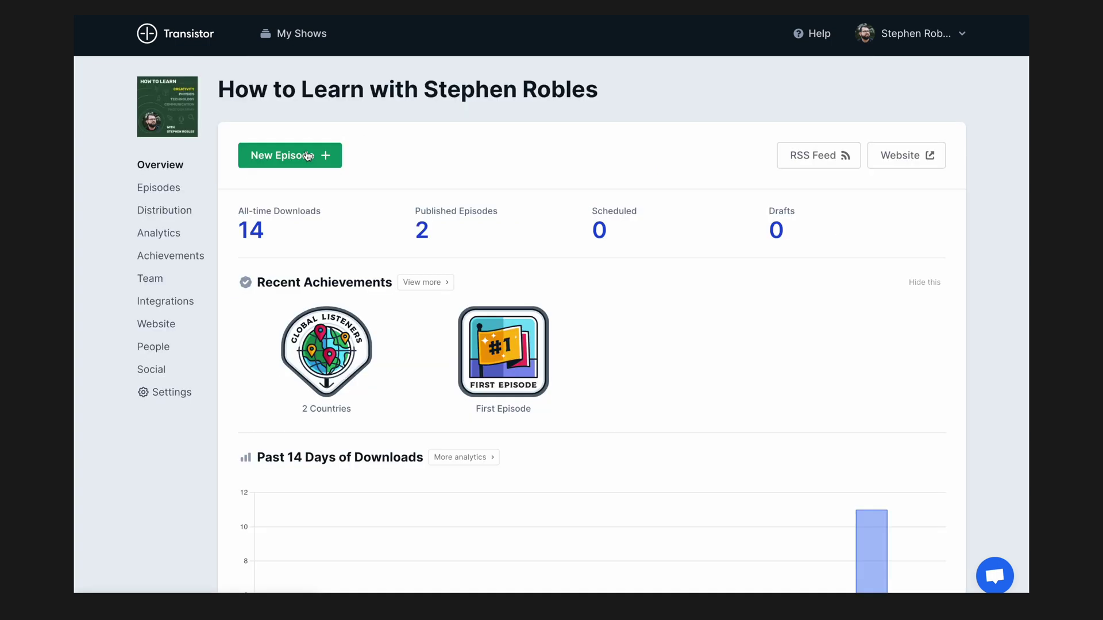
- Create a new episode and upload episode_001.mp3 from Downloads as its audio
click(307, 156)
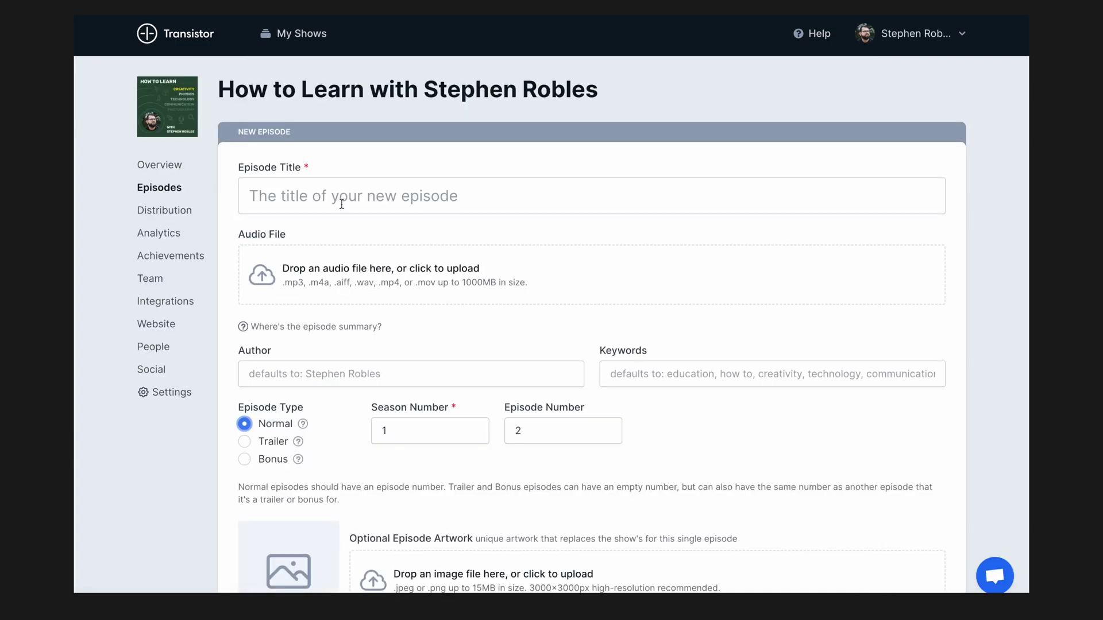
click(337, 196)
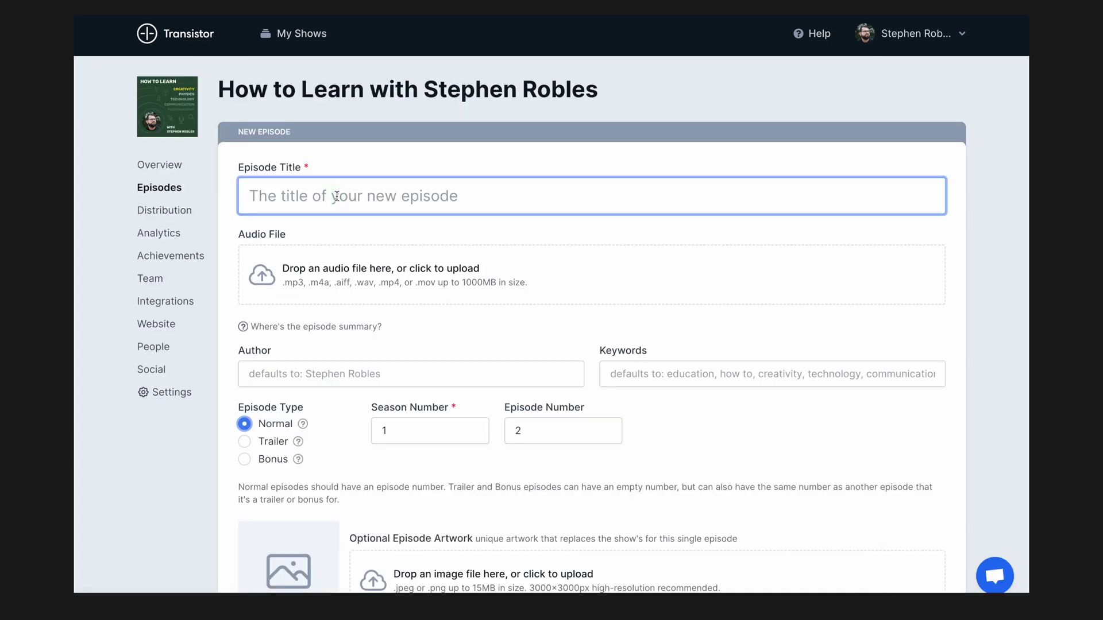
click(325, 275)
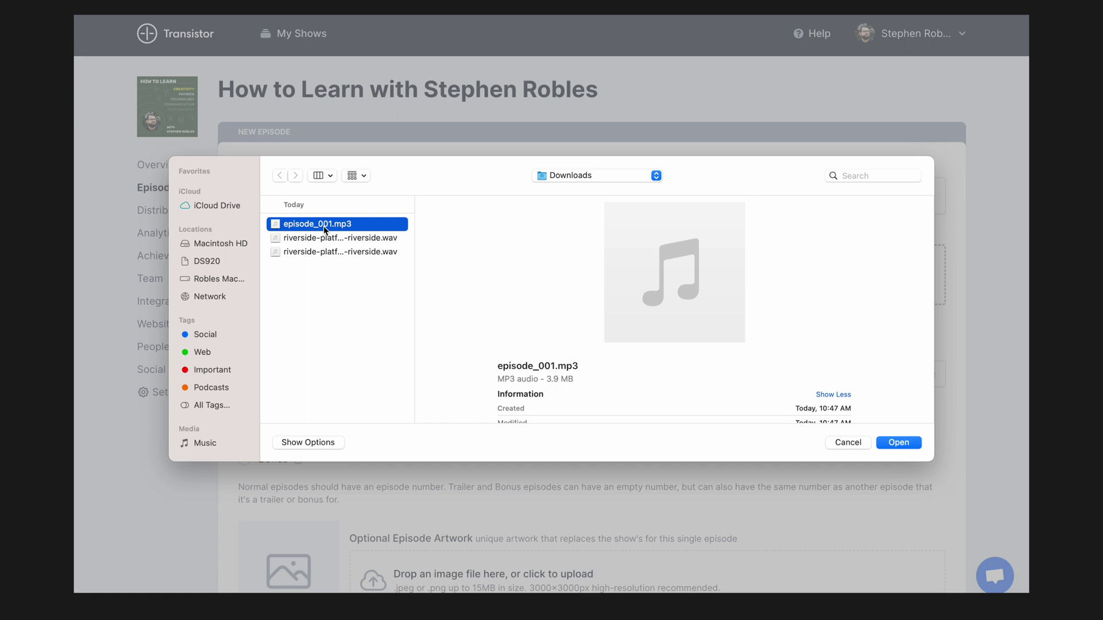
double_click(325, 228)
scroll(689, 259, down, 10)
scroll(687, 259, down, 7)
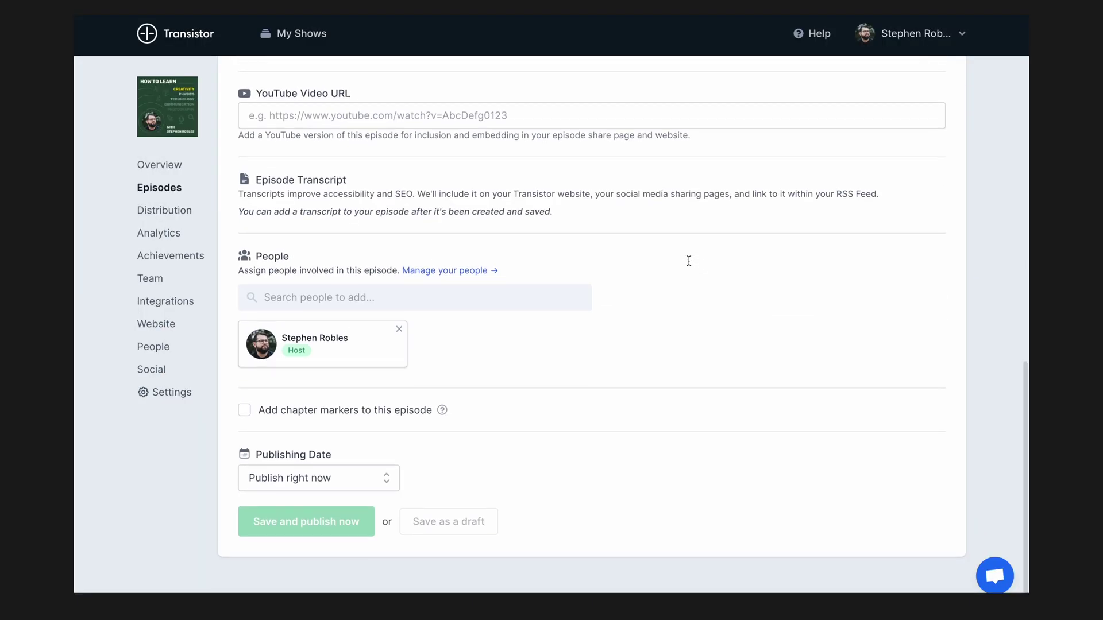